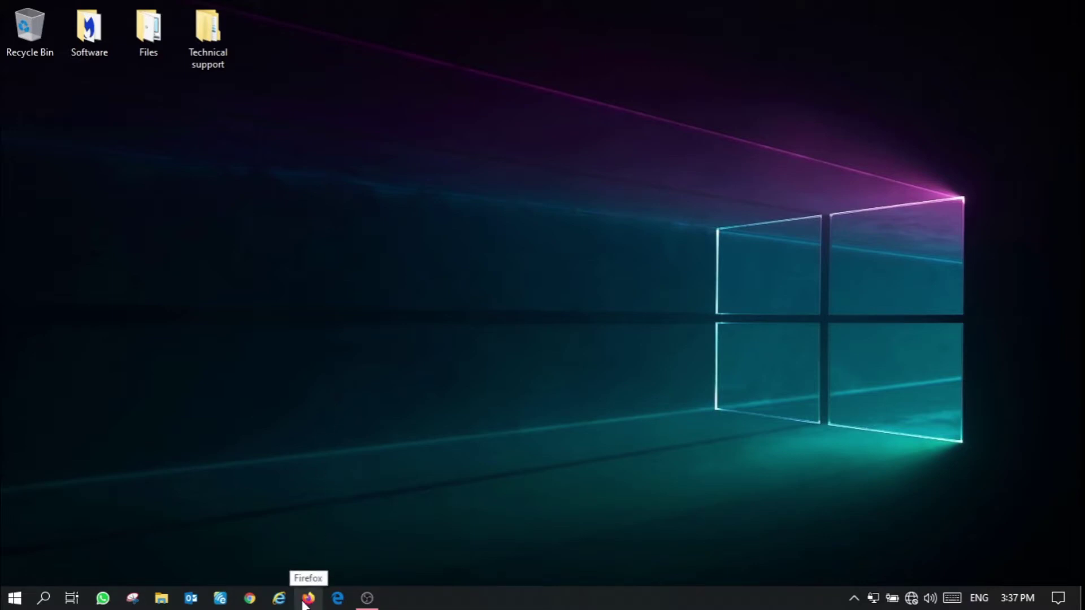
# Load the router's web interface at 192.168.127.254 in Firefox
pyautogui.click(308, 598)
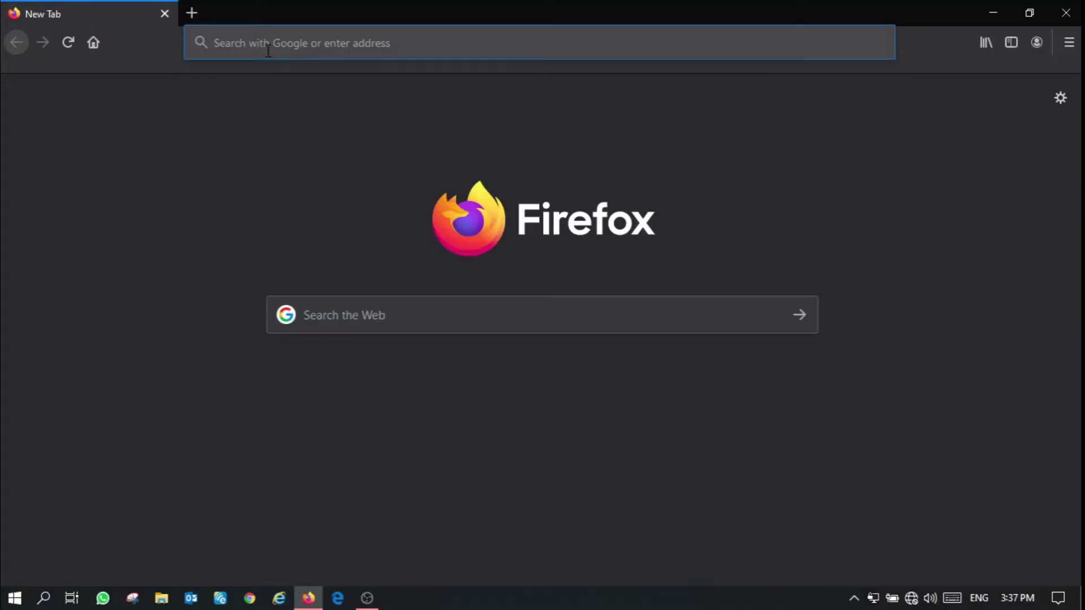
pyautogui.write('192.168.')
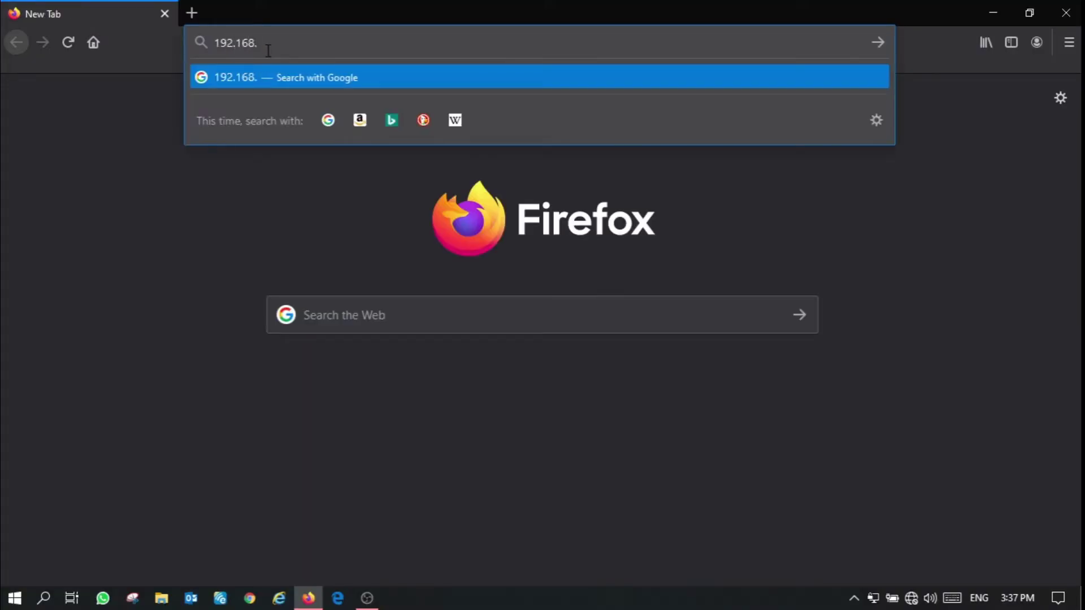
pyautogui.write('127.254')
pyautogui.press('Return')
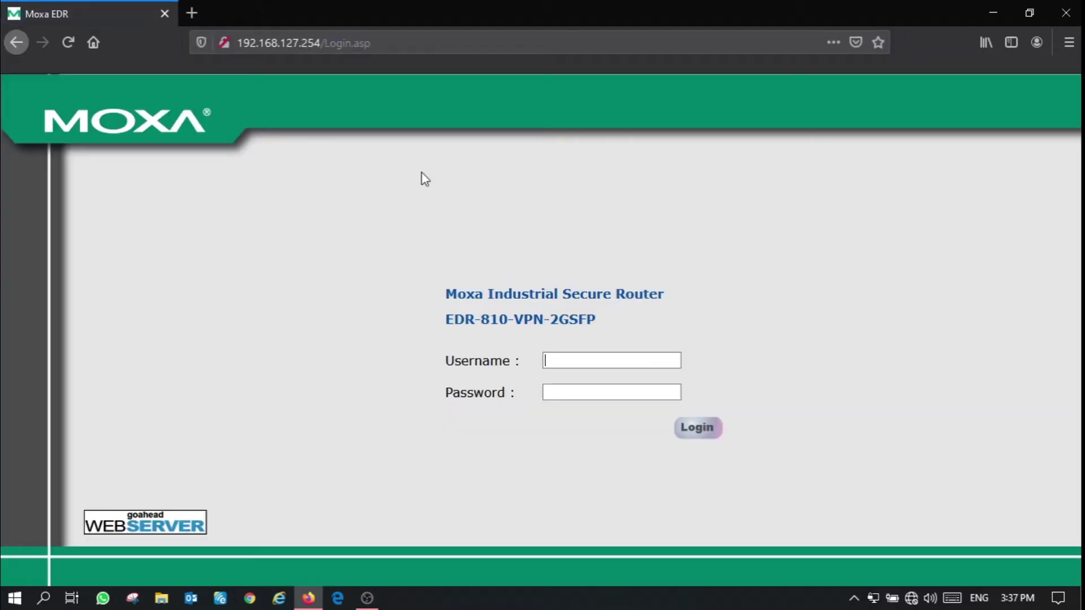
# Sign in with the admin username and password, continuing past the login history page
pyautogui.write('admin')
pyautogui.press('Tab')
pyautogui.press('Return')
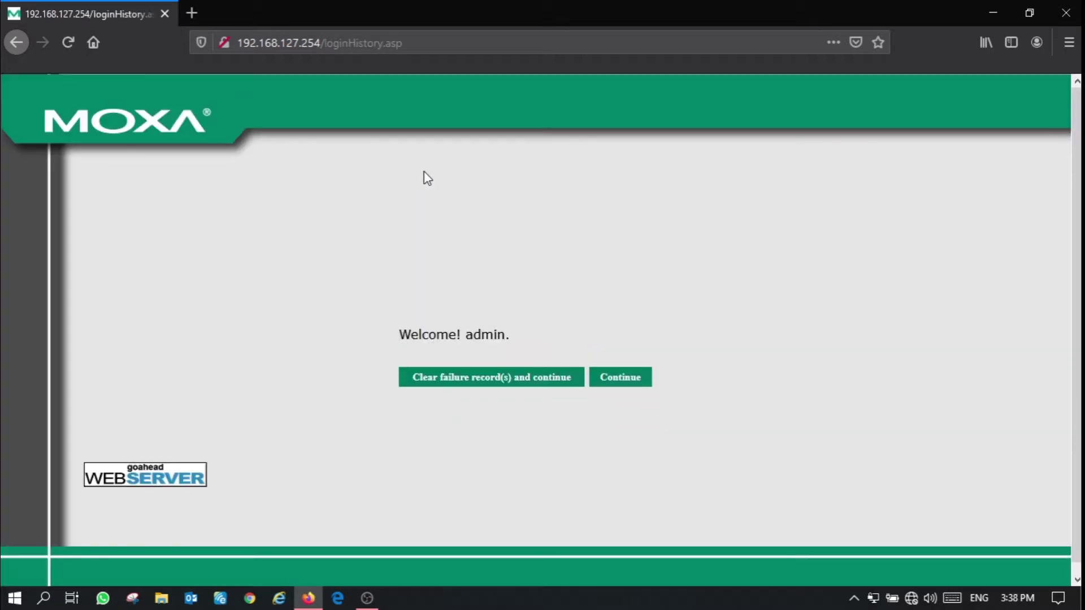
pyautogui.click(633, 385)
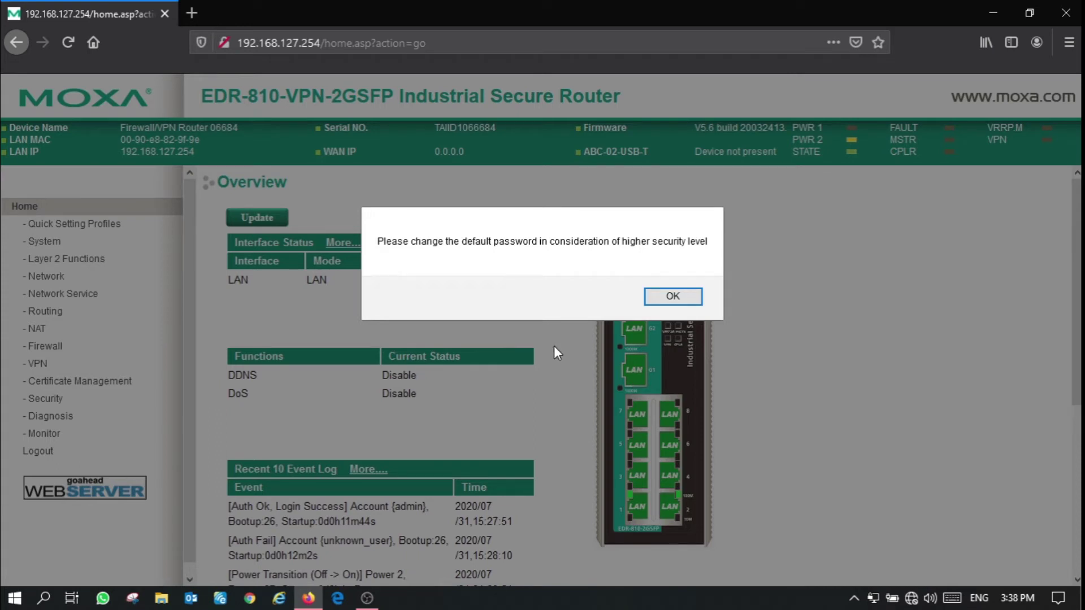
# Dismiss the default-password warning and open the Interface Type Quick Setting wizard
pyautogui.click(671, 295)
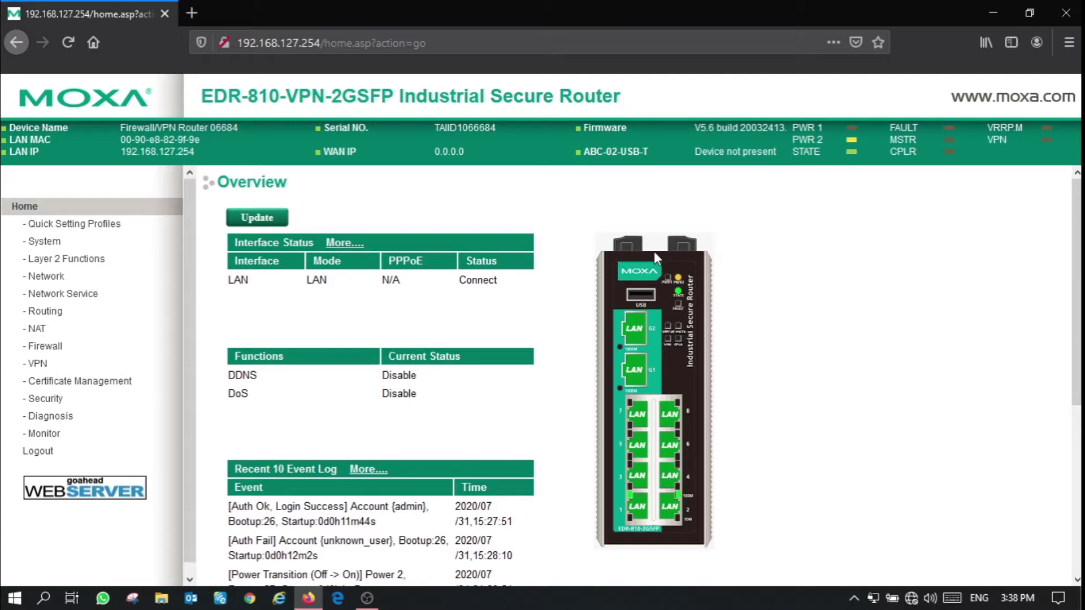
pyautogui.click(98, 228)
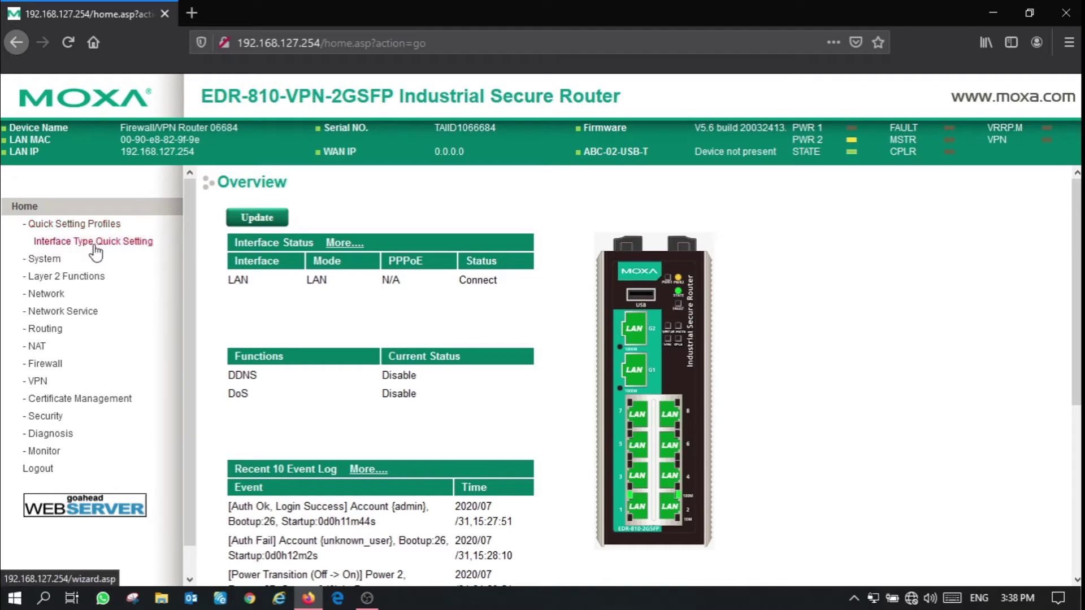
pyautogui.click(95, 246)
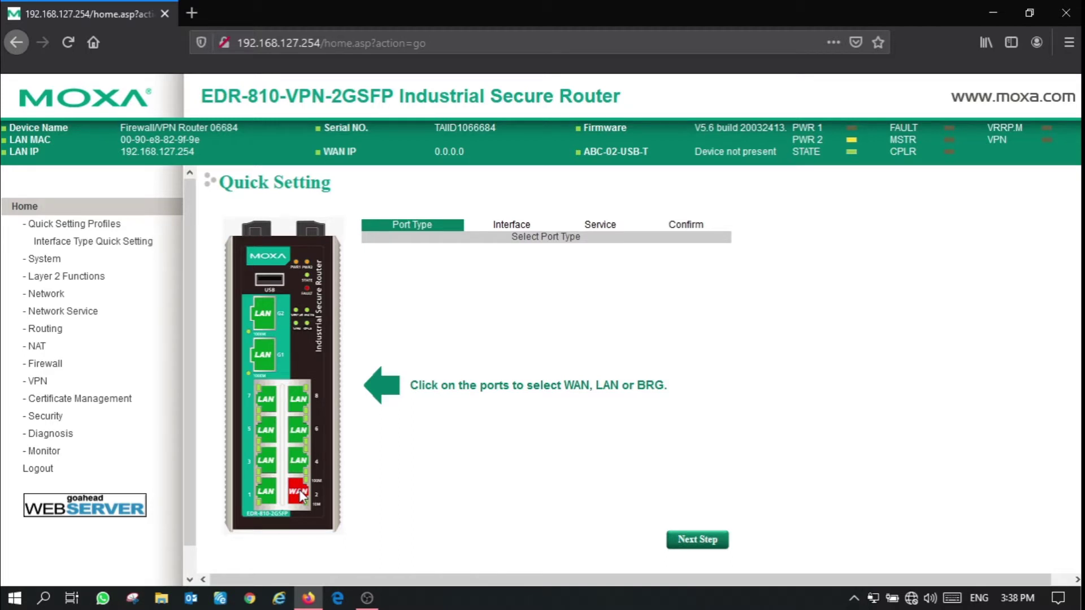
# Advance to the WAN configuration, keep Dynamic IP as connection type, and continue to Service
pyautogui.click(702, 541)
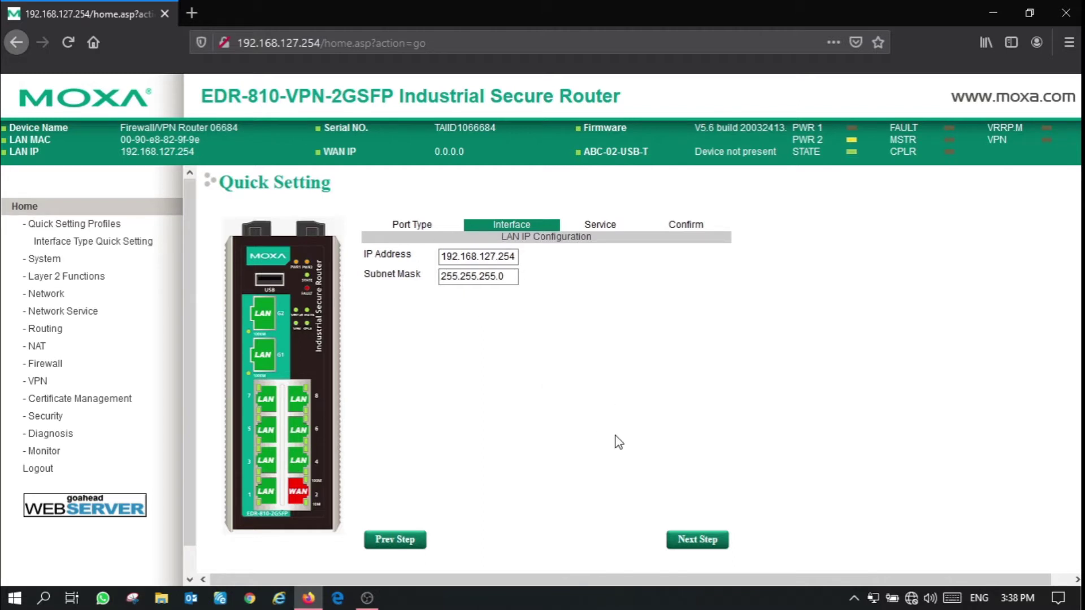
pyautogui.click(713, 548)
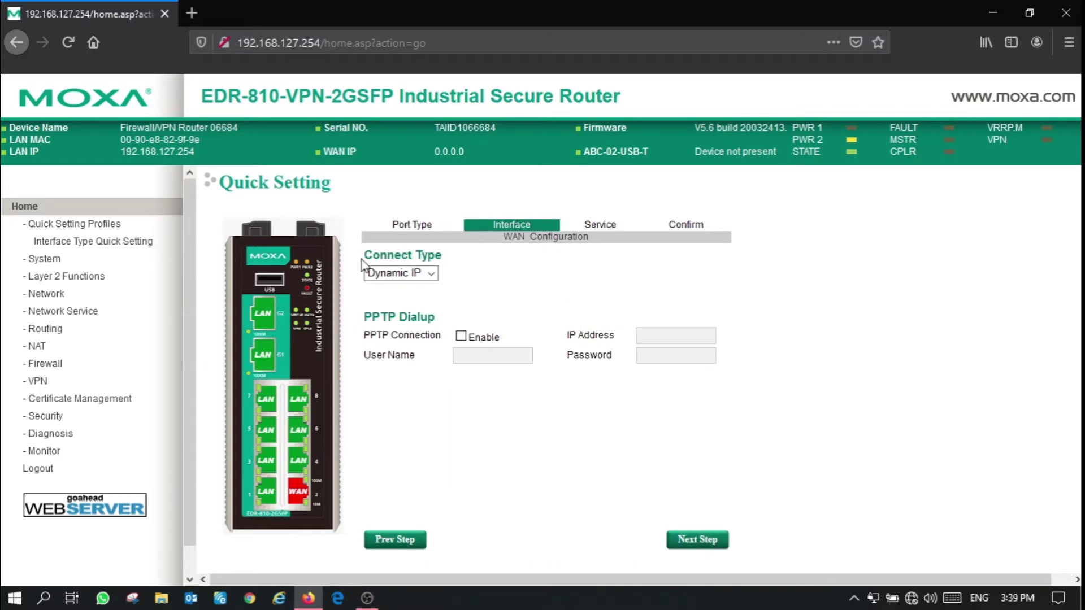
pyautogui.click(431, 273)
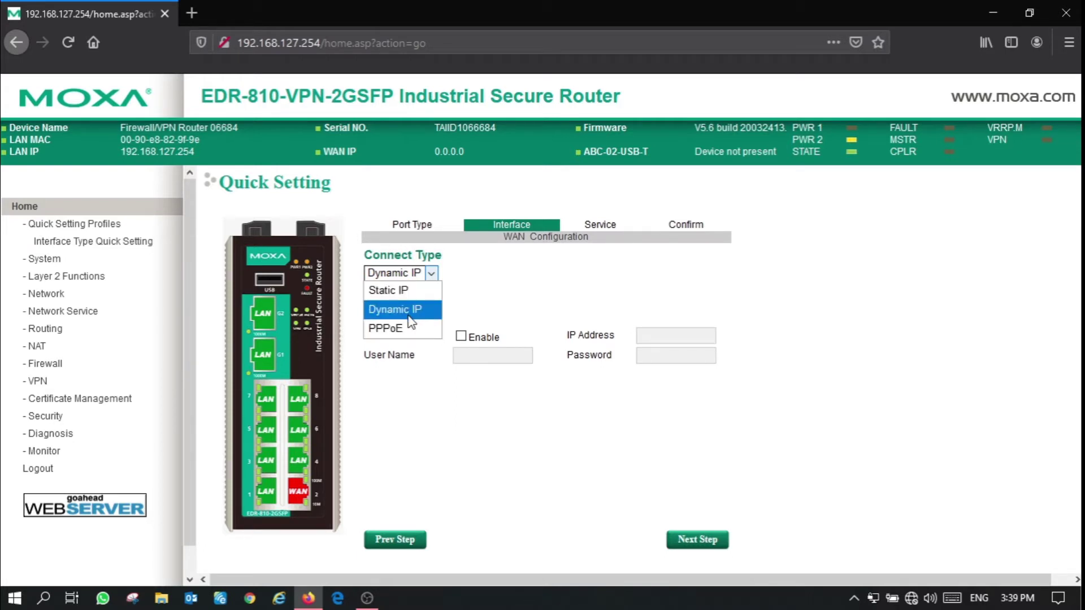
pyautogui.click(408, 317)
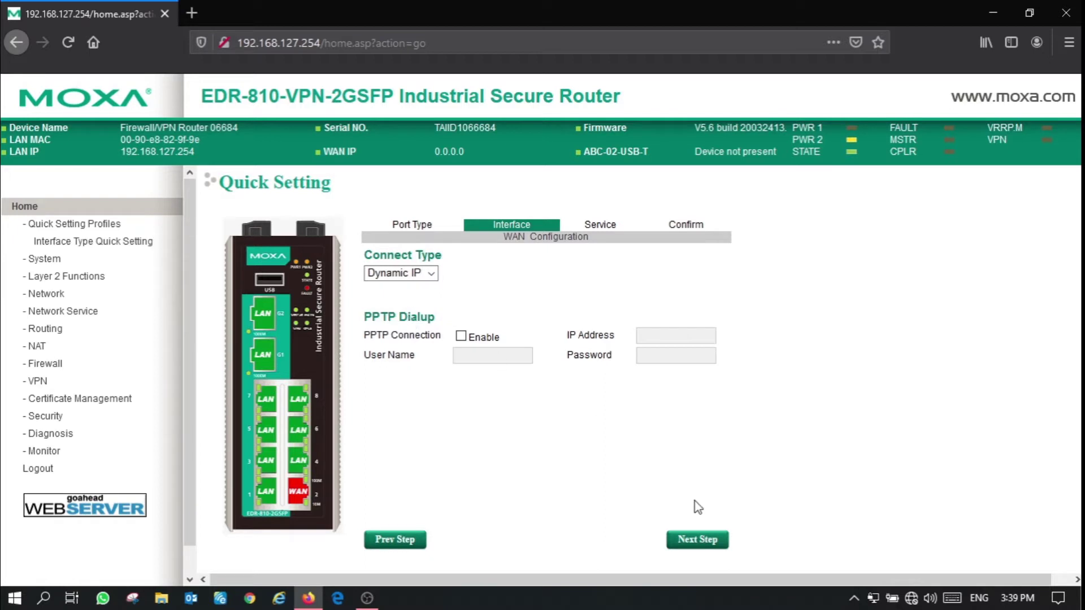
pyautogui.click(700, 540)
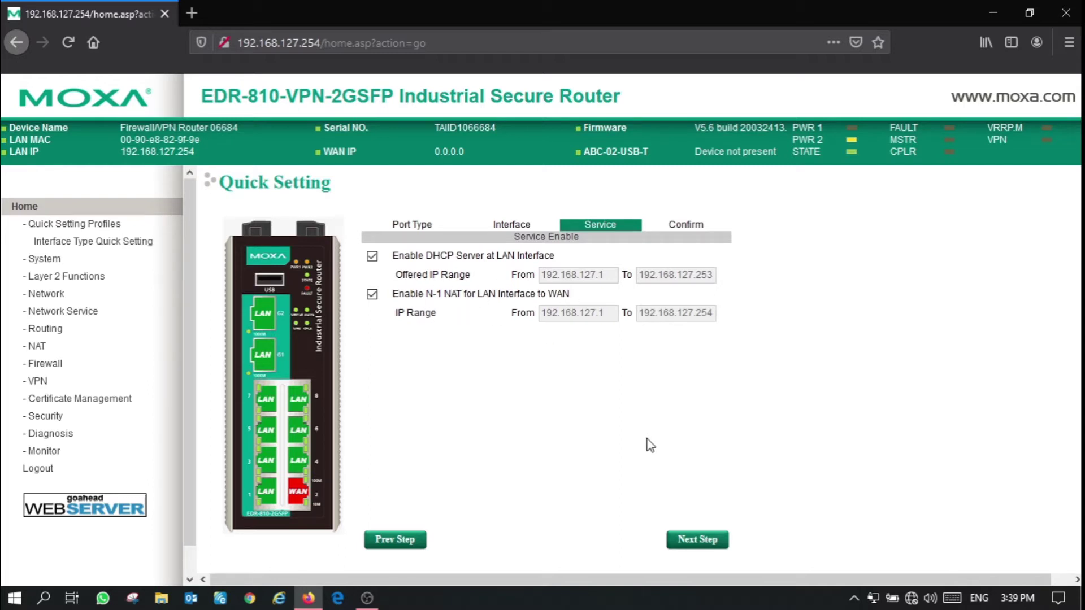
# Apply the Quick Setting configuration from the Confirm step, restarting the router
pyautogui.click(704, 550)
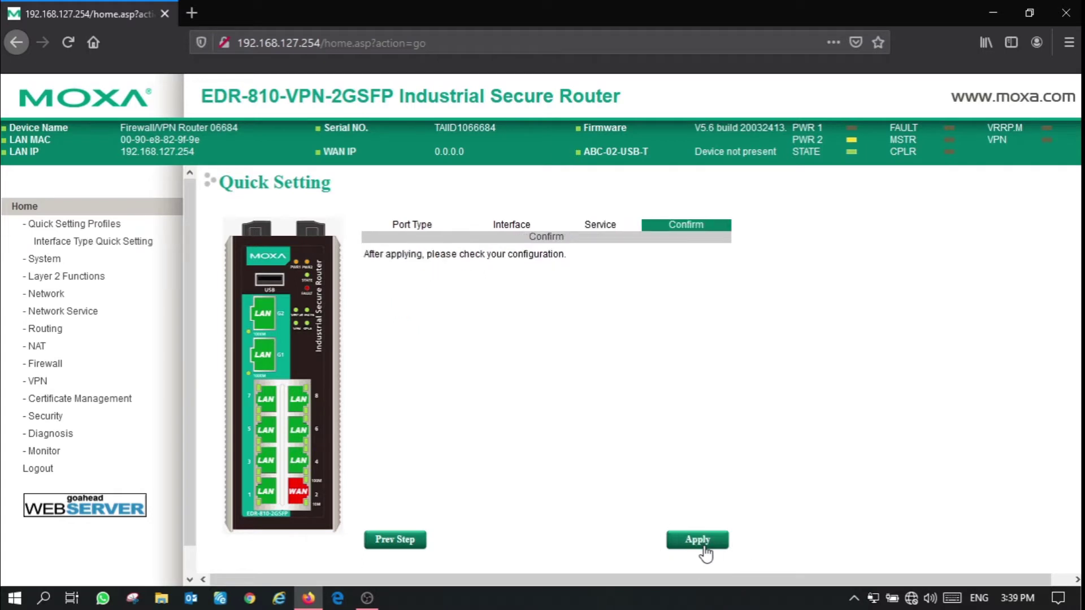
pyautogui.click(698, 541)
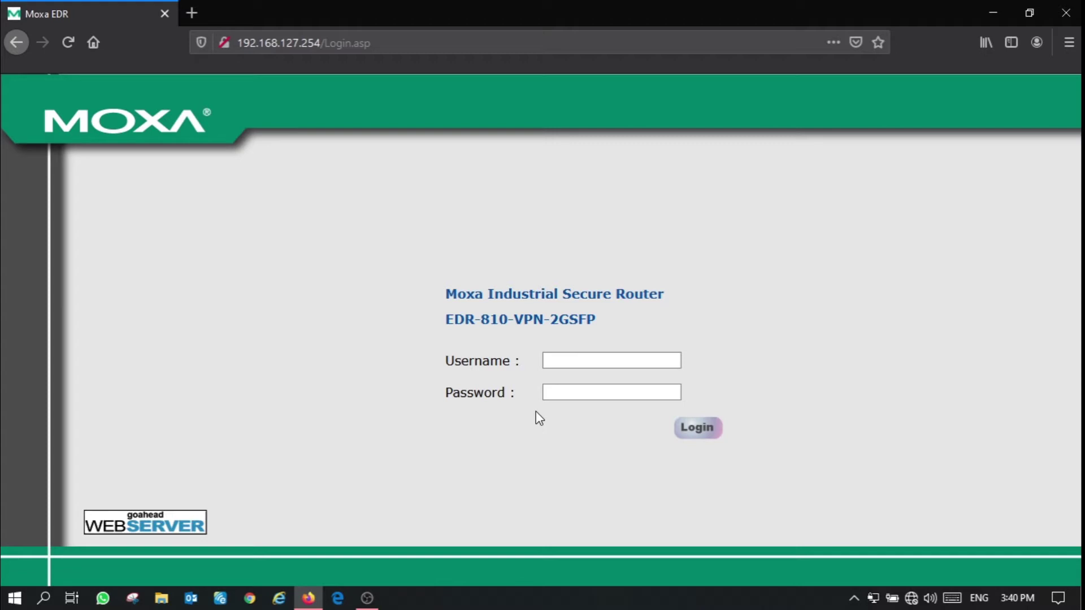
# Log back in with the admin username and password, clearing the failed-login records
pyautogui.write('admin')
pyautogui.press('Tab')
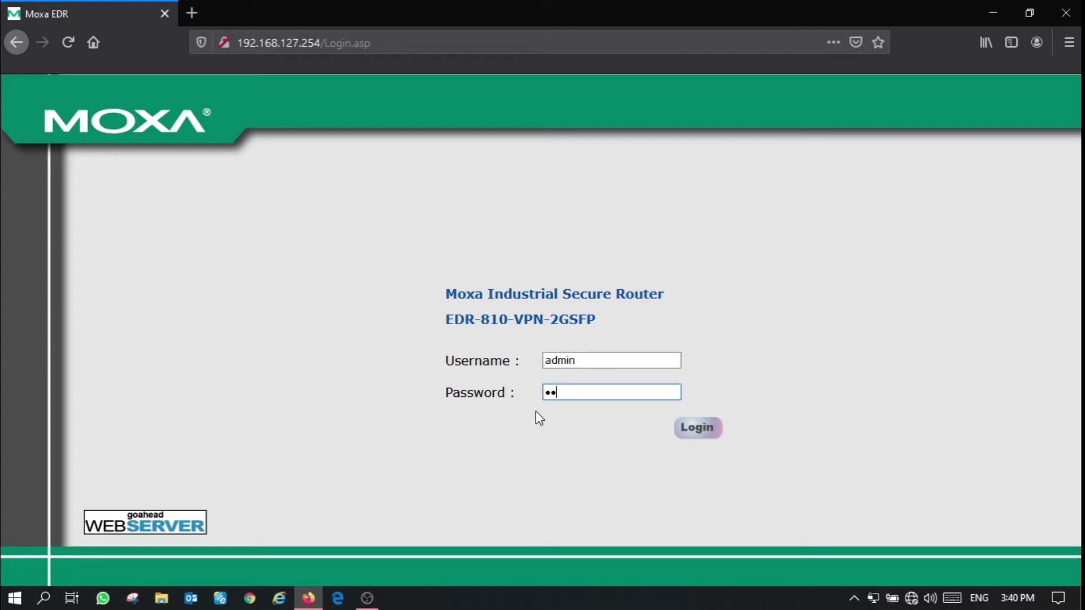
pyautogui.press('Return')
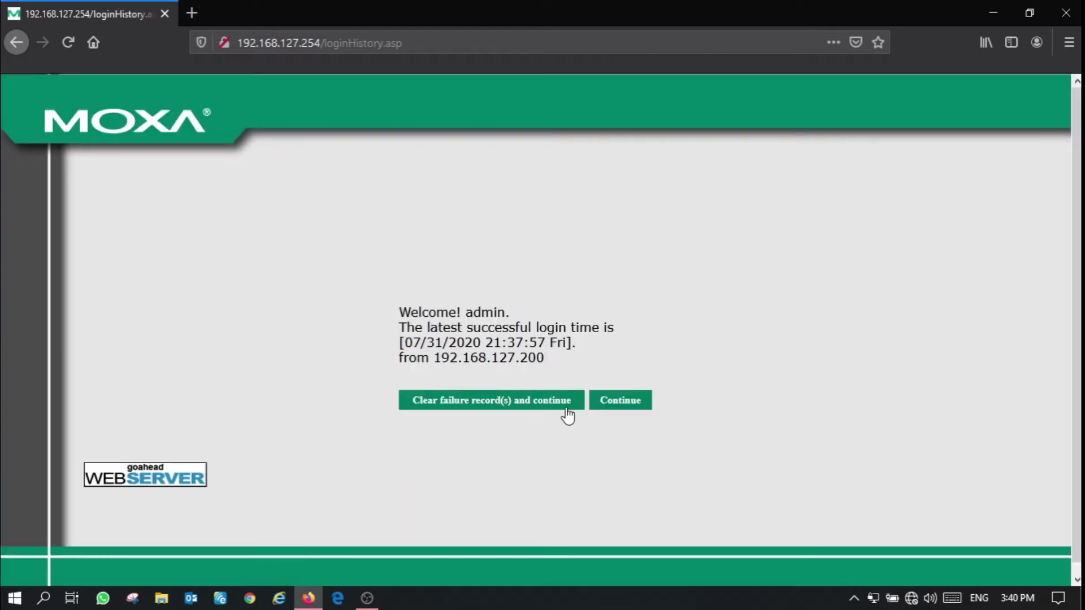
pyautogui.click(620, 400)
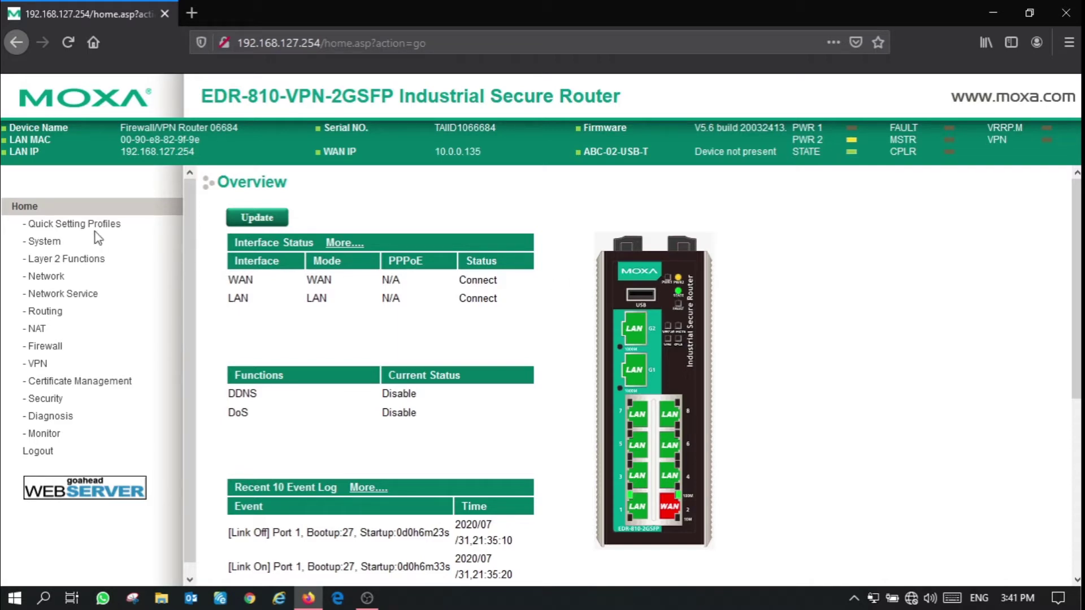
# Open System > Date and Time and choose Sync with Local Device
pyautogui.click(45, 242)
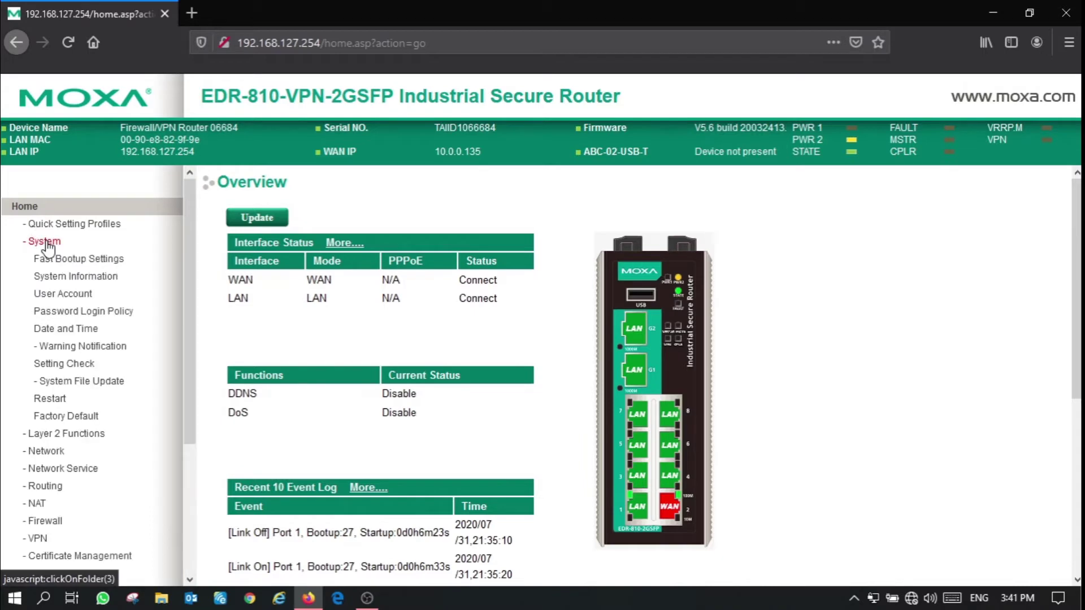
pyautogui.click(62, 330)
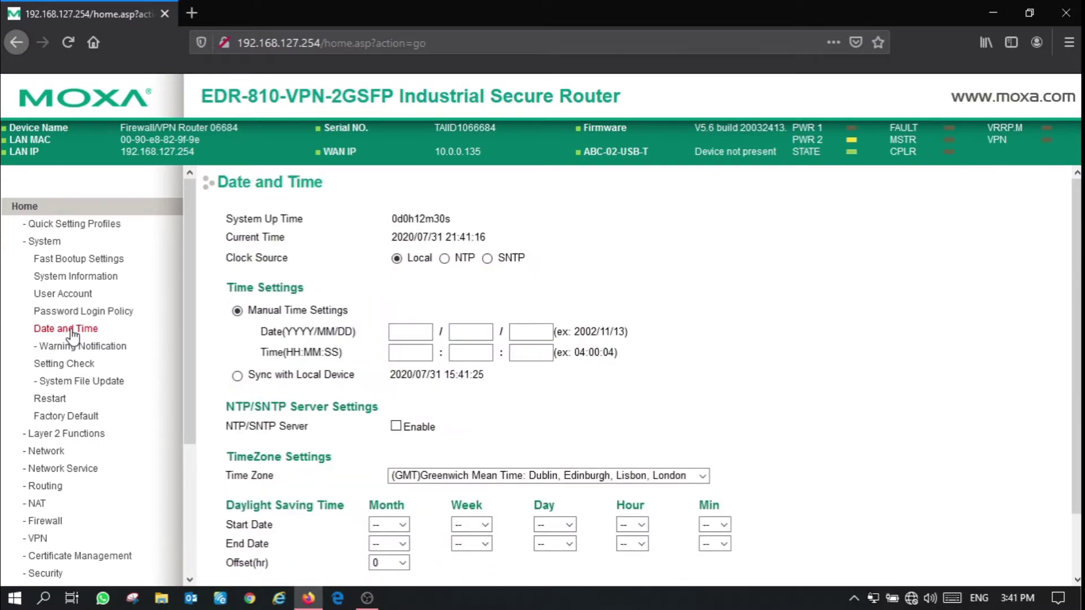
pyautogui.click(237, 376)
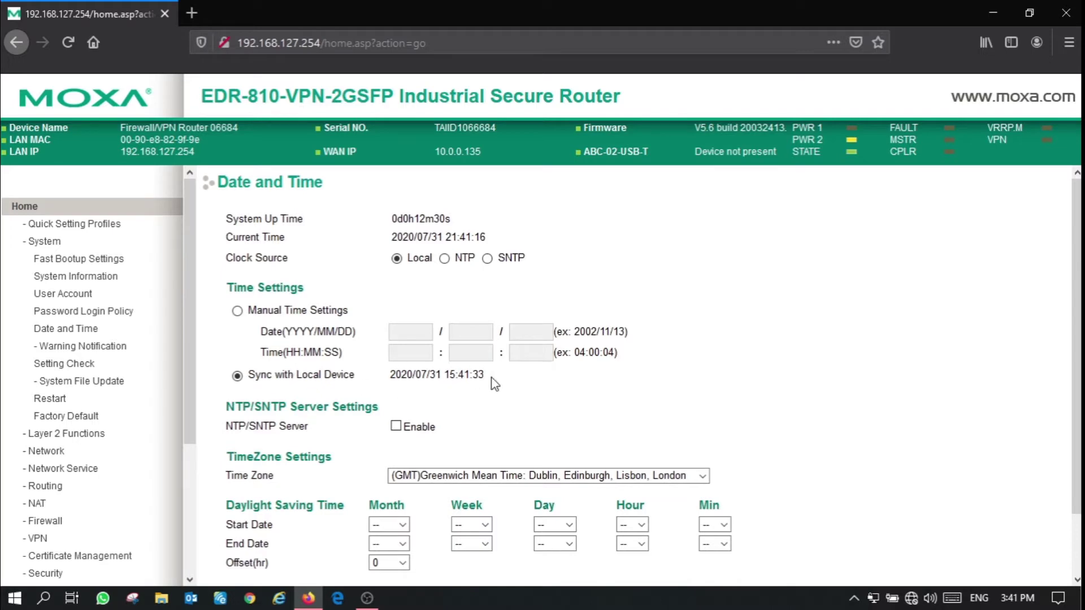
# Set the time zone to (GMT+02:00)Harare, Pretoria and apply the settings
pyautogui.click(704, 475)
pyautogui.scroll(-3, 617, 422)
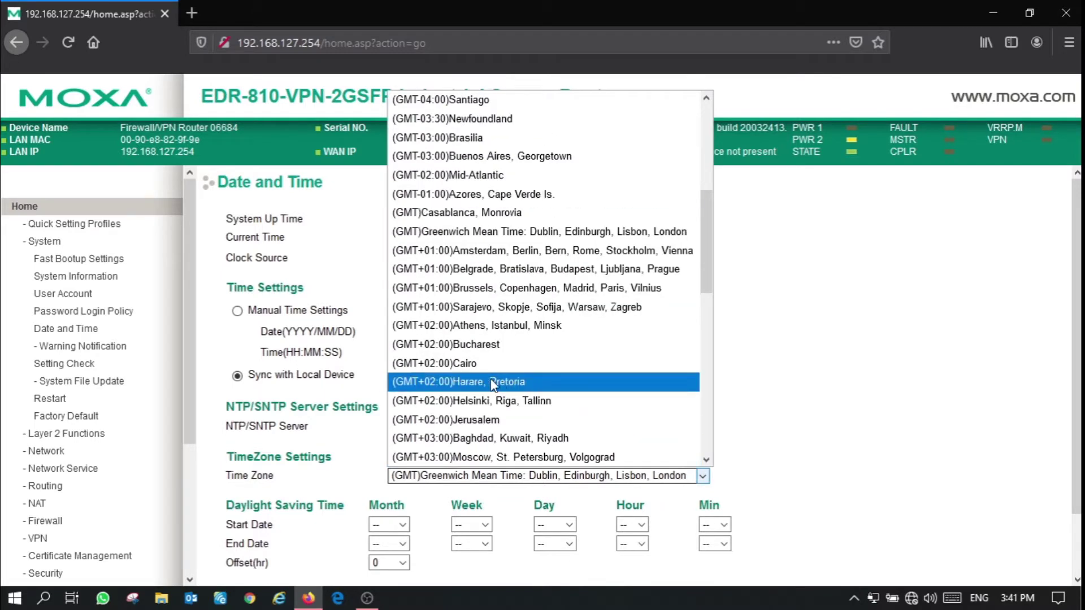
pyautogui.click(461, 383)
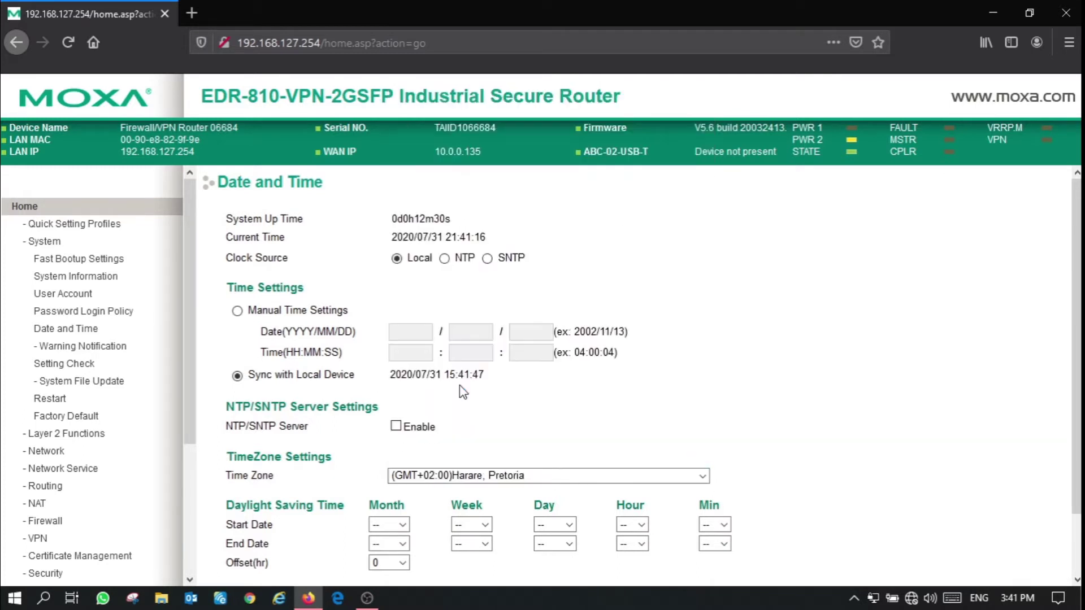
pyautogui.scroll(-2, 460, 387)
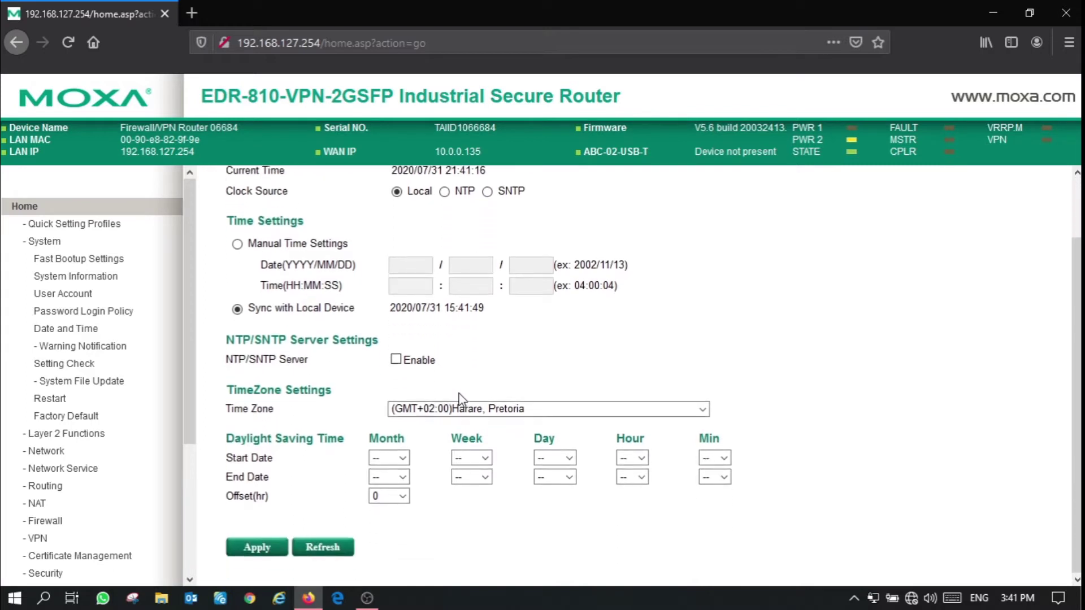
pyautogui.click(258, 548)
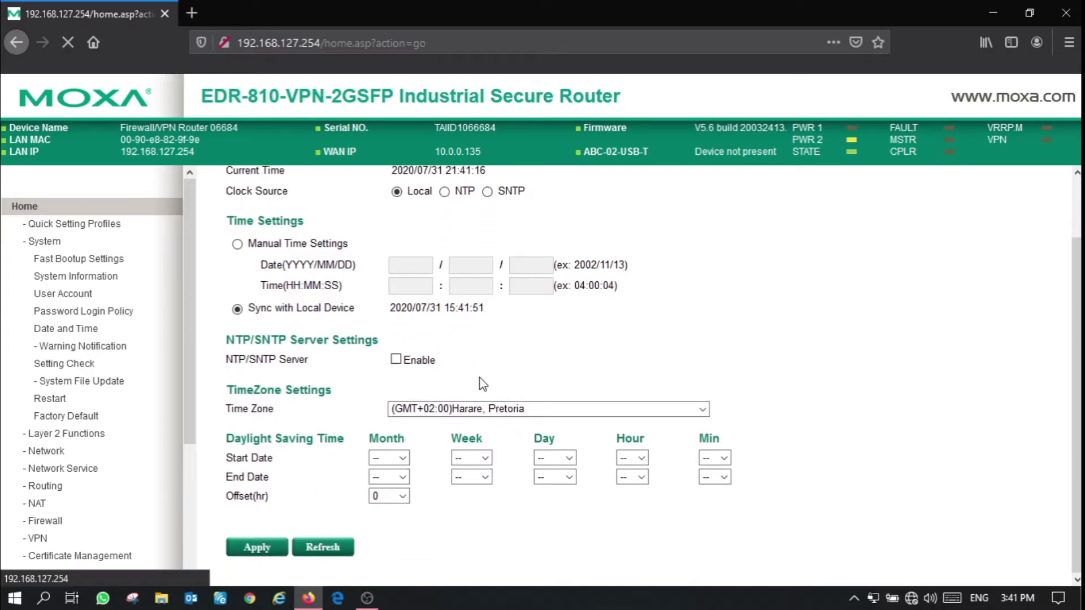
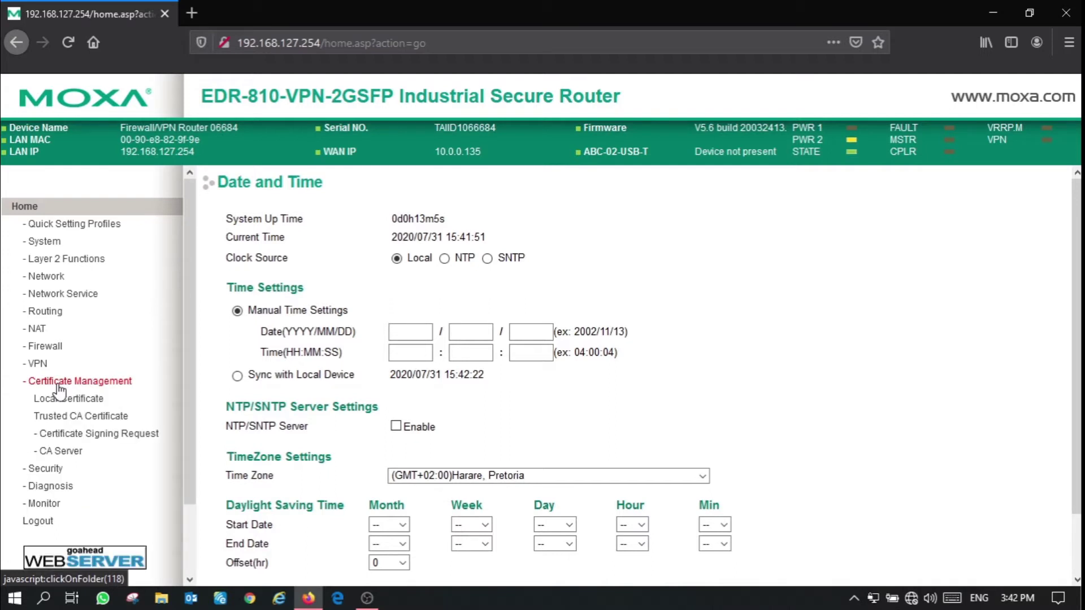
# Expand CA Server under Certificate Management to show its Certificate Create page
pyautogui.click(66, 456)
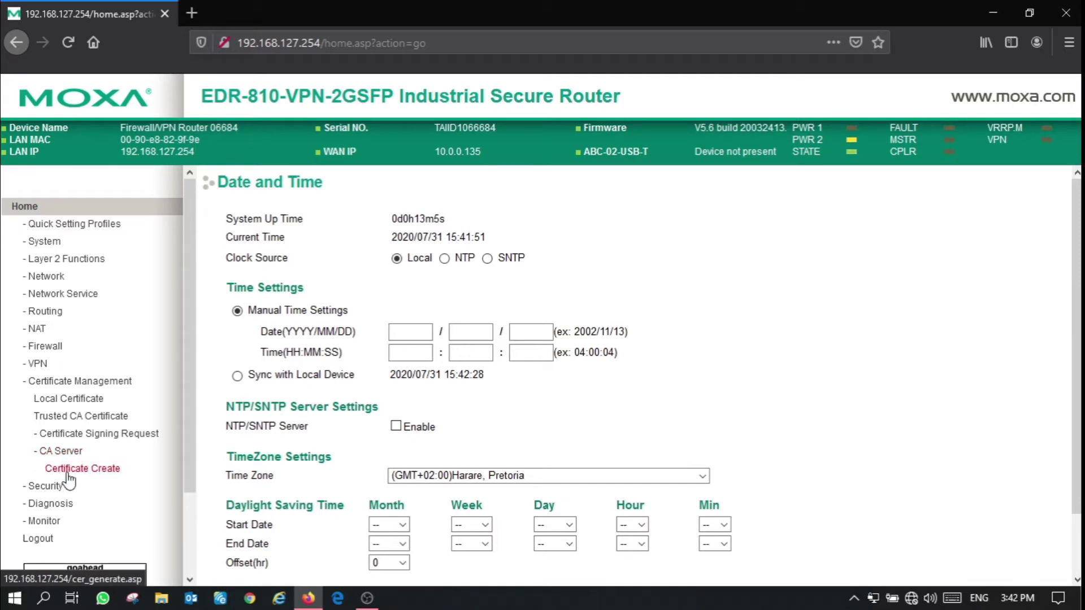
# On Certificate Create, enter country ZA and 365 certificate days
pyautogui.click(67, 474)
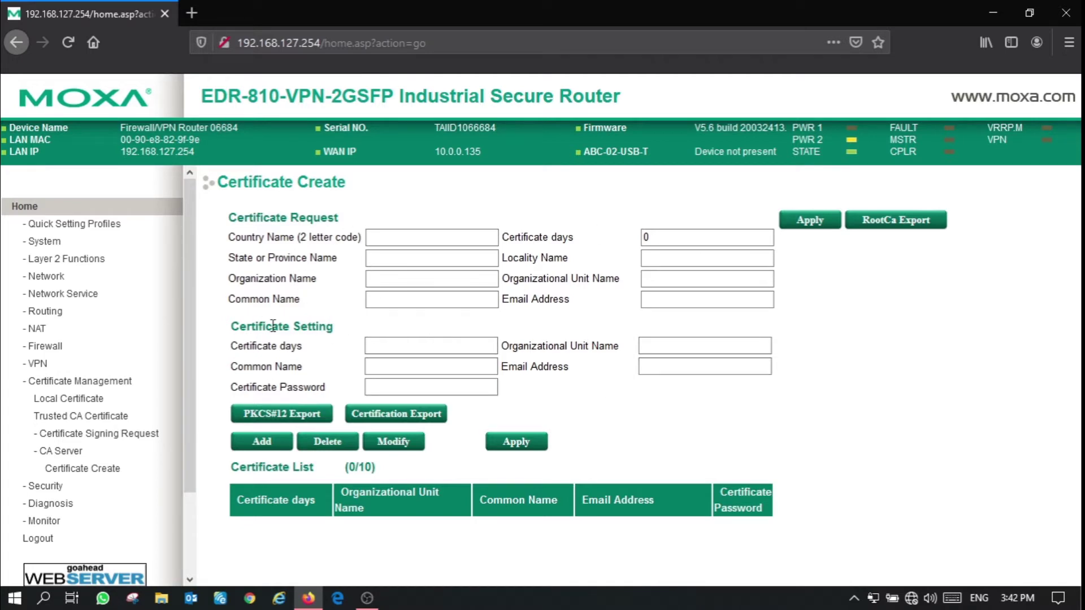
pyautogui.click(393, 238)
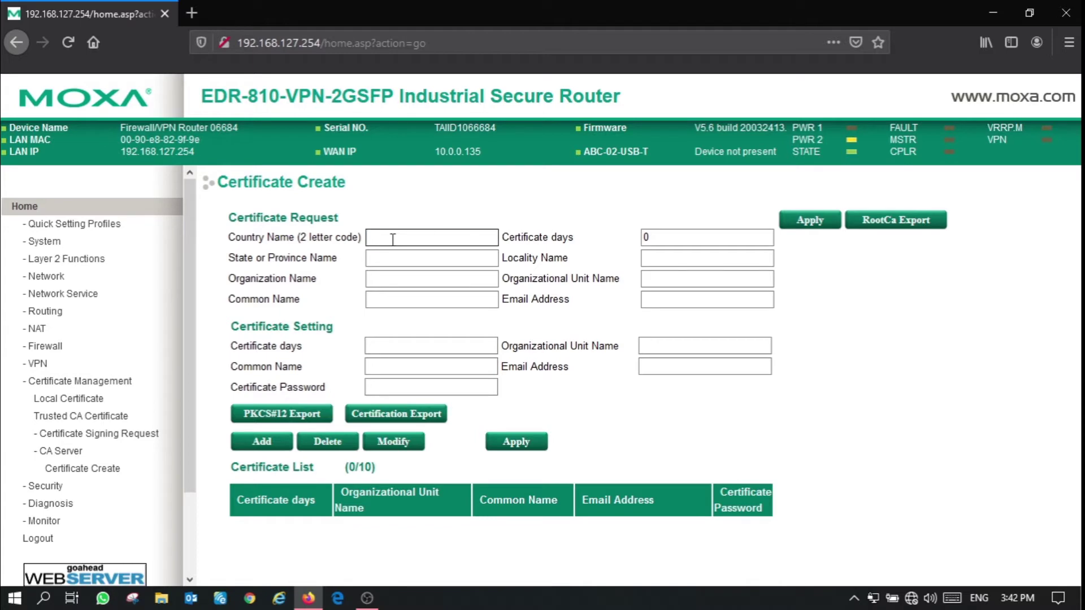
pyautogui.write('Za')
pyautogui.press('BackSpace')
pyautogui.write('A')
pyautogui.press('Tab')
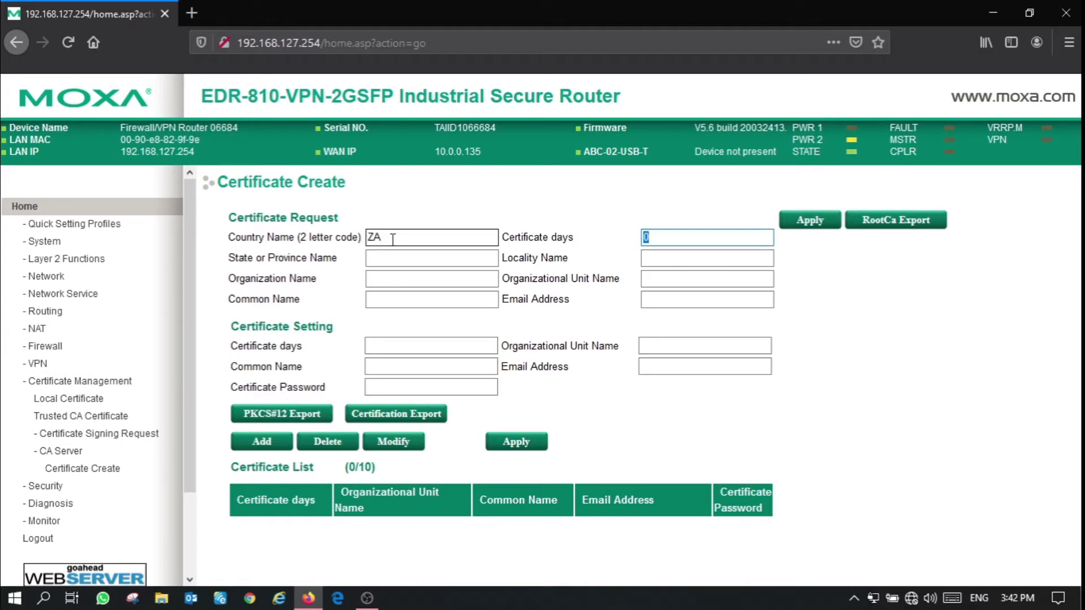
pyautogui.write('365')
# Fill state GAU, organization, common, locality and unit names Moxa, plus the contact e-mail
pyautogui.click(398, 258)
pyautogui.write('GAU')
pyautogui.click(385, 279)
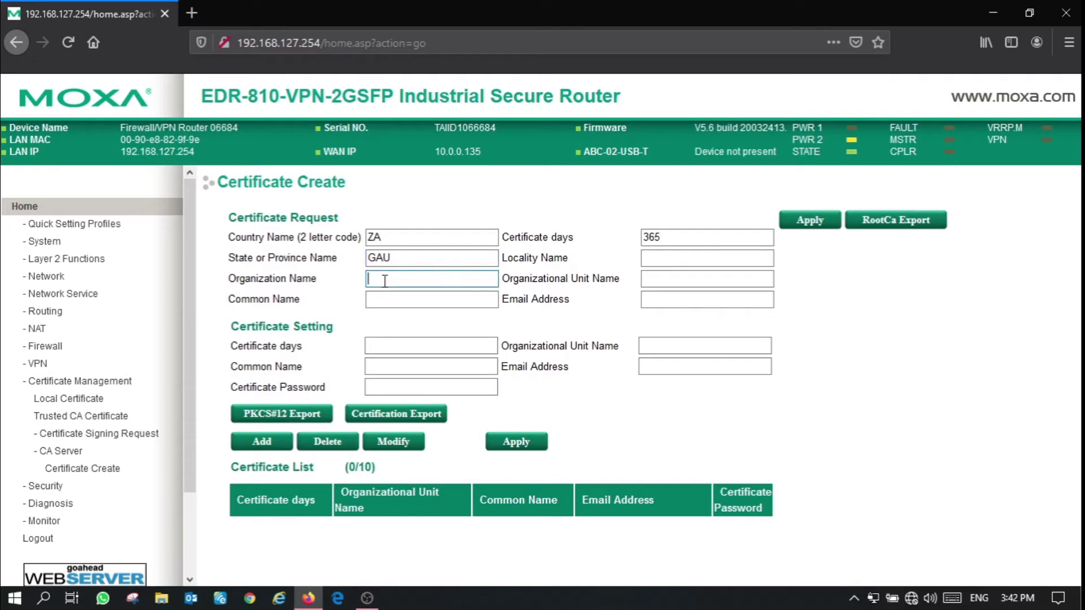
pyautogui.write('Moxa')
pyautogui.click(381, 299)
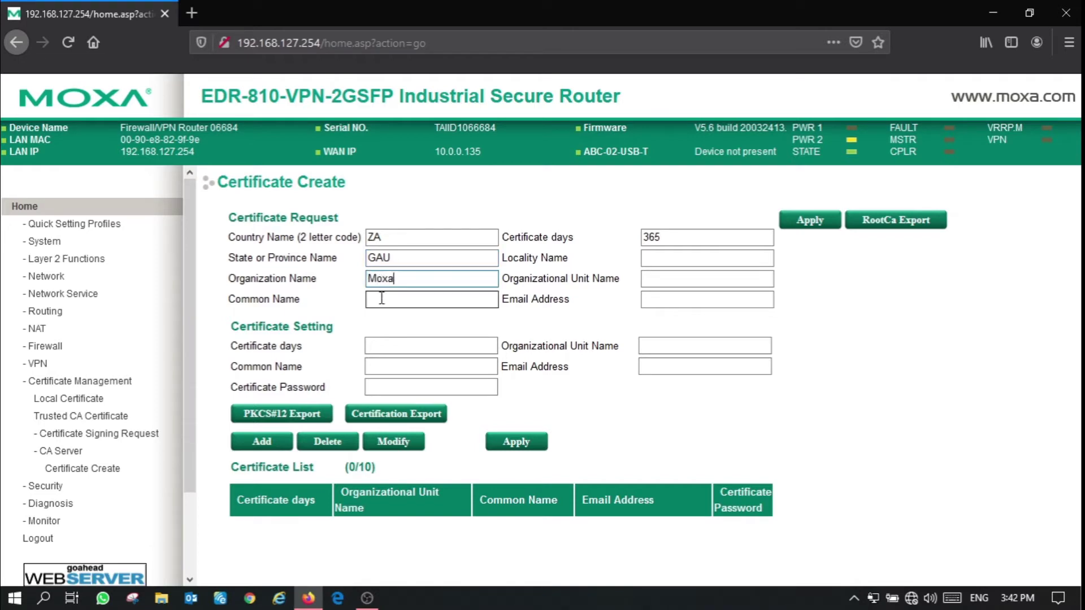
pyautogui.write('Moxa')
pyautogui.click(647, 255)
pyautogui.write('Moxa')
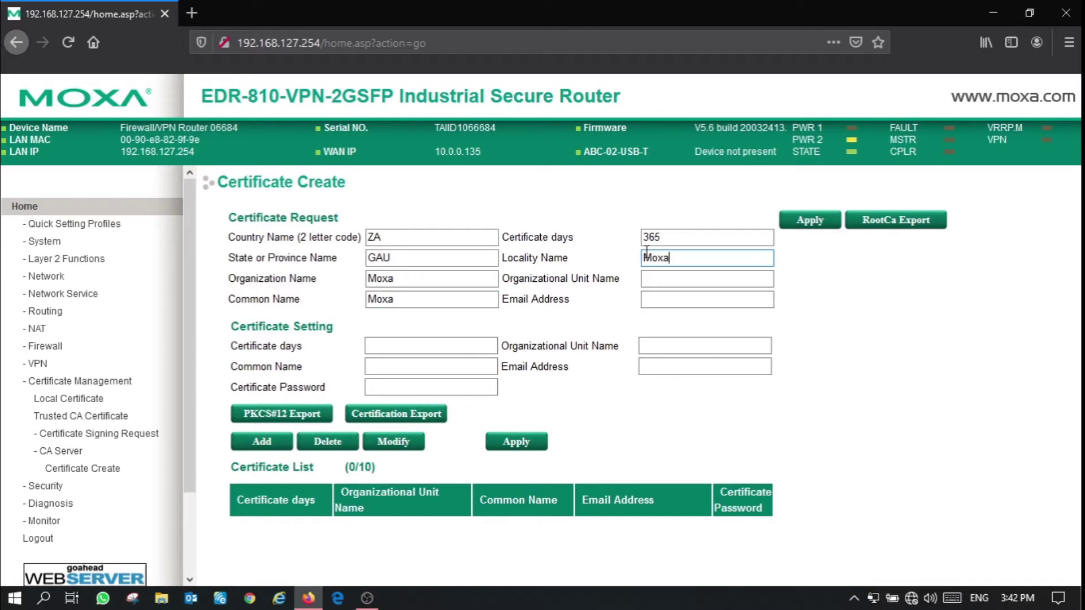
pyautogui.click(650, 282)
pyautogui.write('Moxa')
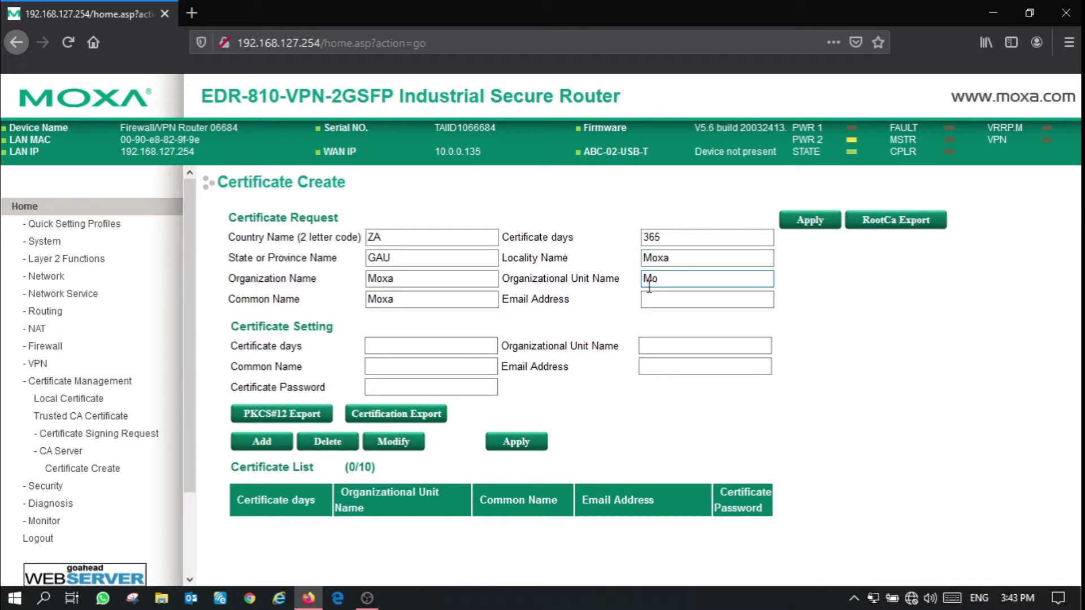
pyautogui.click(668, 297)
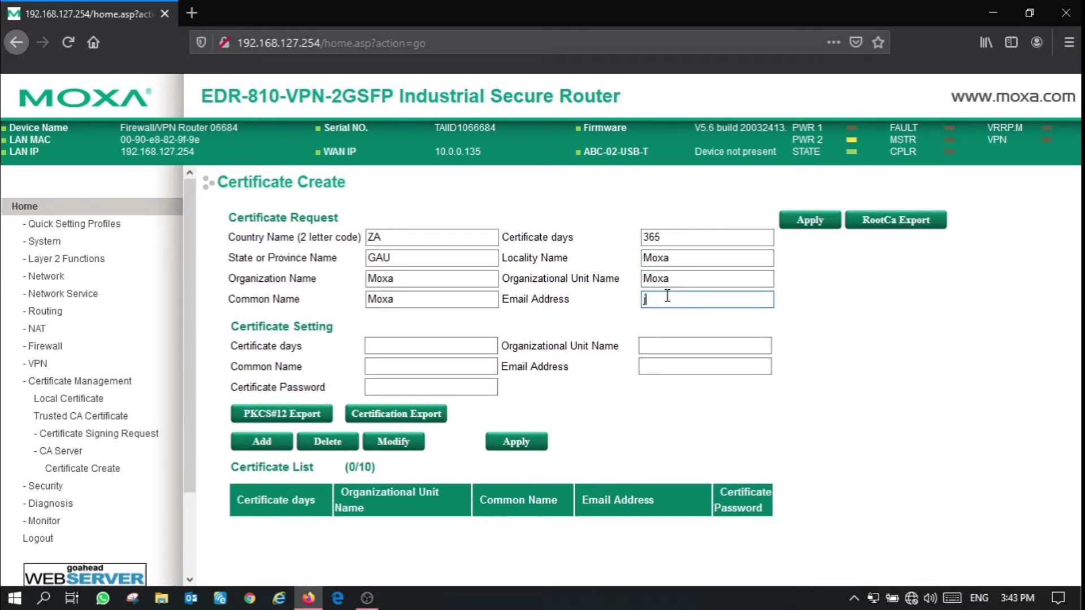
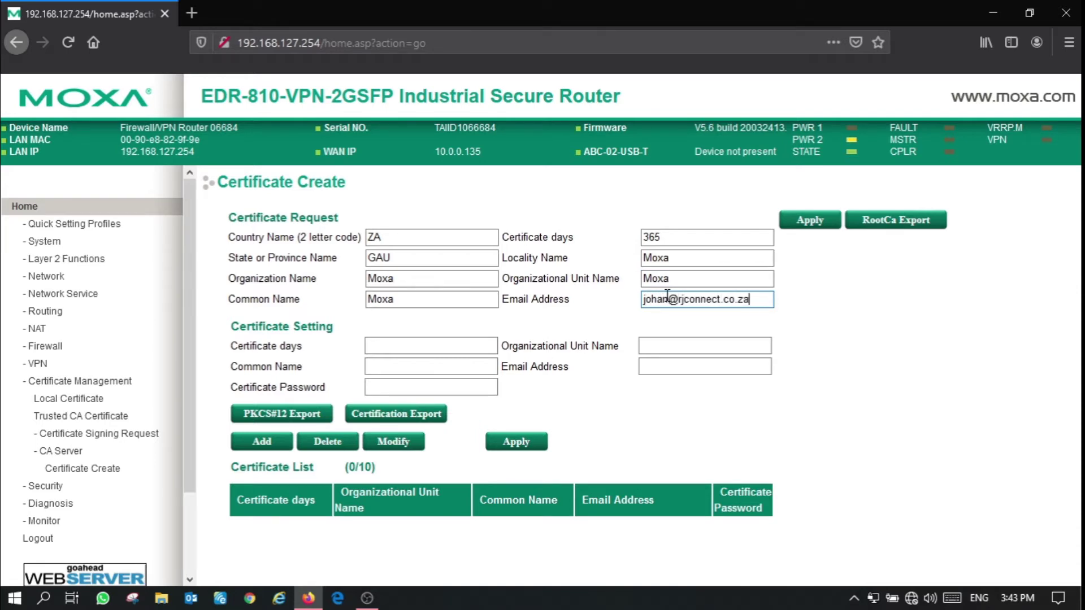
pyautogui.click(379, 346)
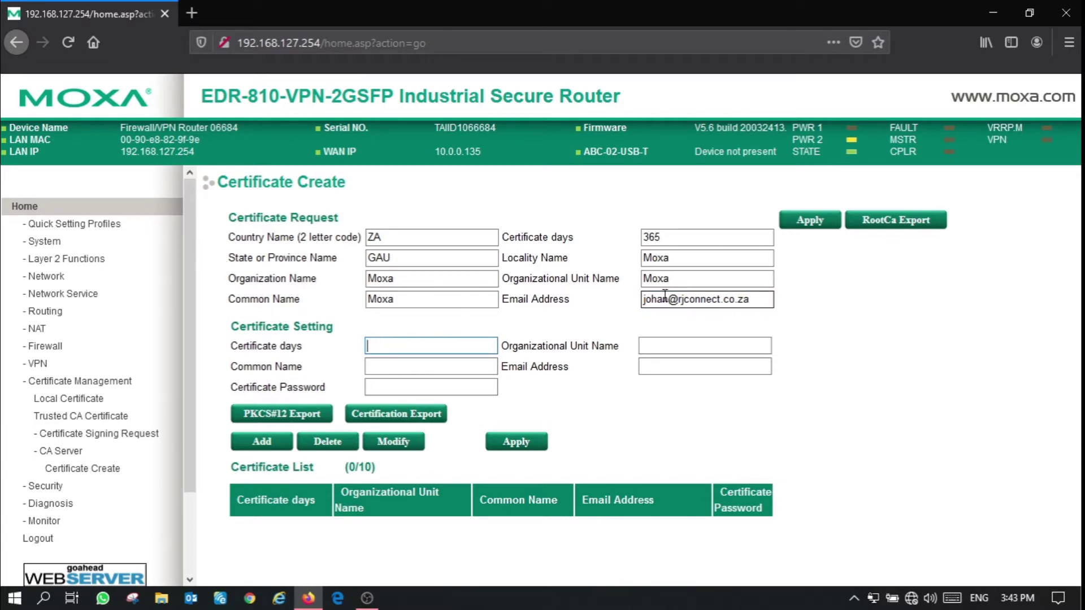
# Apply the CA request, then enter a 365-day certificate with unit Moxa and common name Client
pyautogui.click(817, 225)
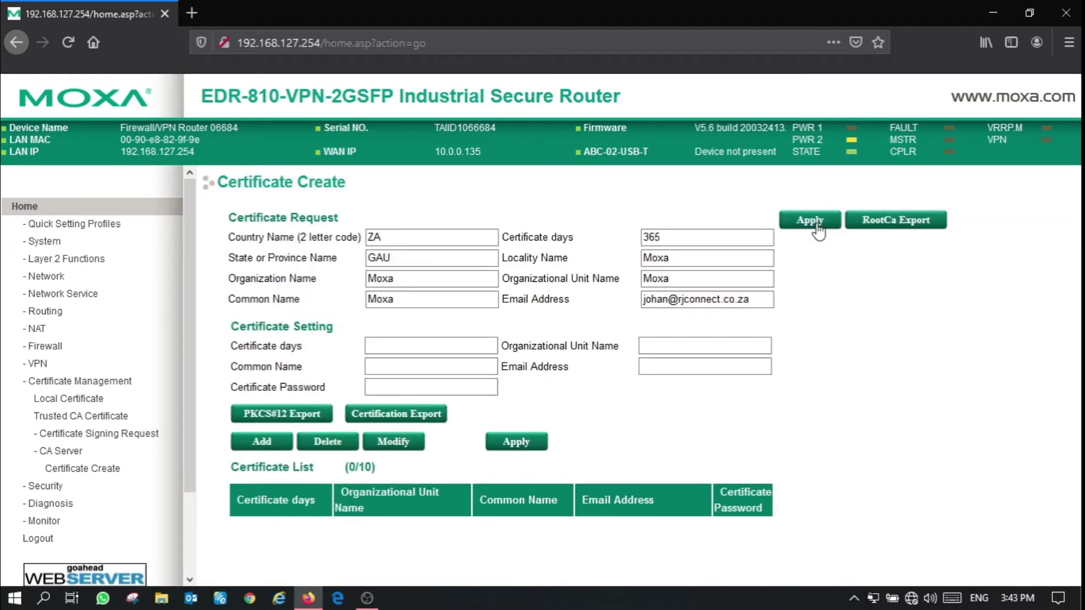
pyautogui.click(393, 348)
pyautogui.write('365')
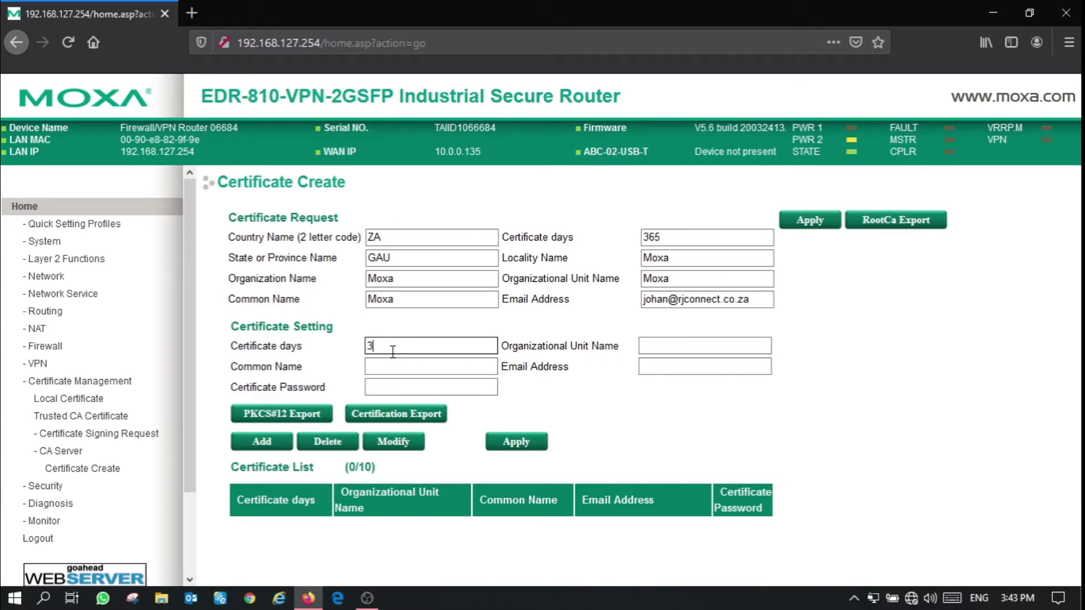
pyautogui.press('Tab')
pyautogui.write('Moxa')
pyautogui.press('Tab')
pyautogui.write('M')
pyautogui.press('BackSpace')
pyautogui.write('Client')
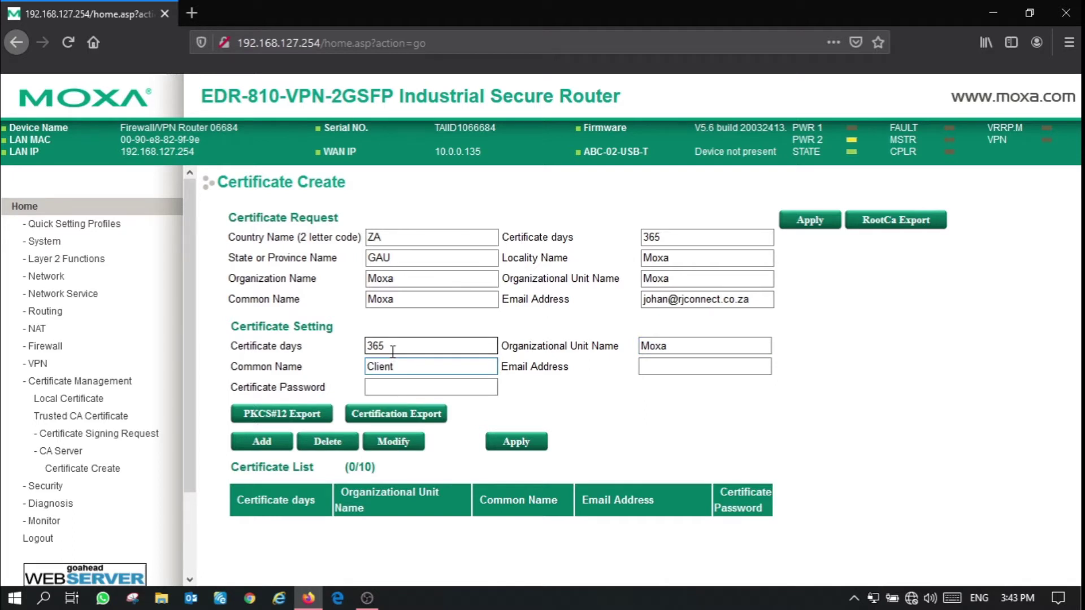
# Add the contact e-mail and certificate password, and add the Client certificate to the list
pyautogui.click(654, 365)
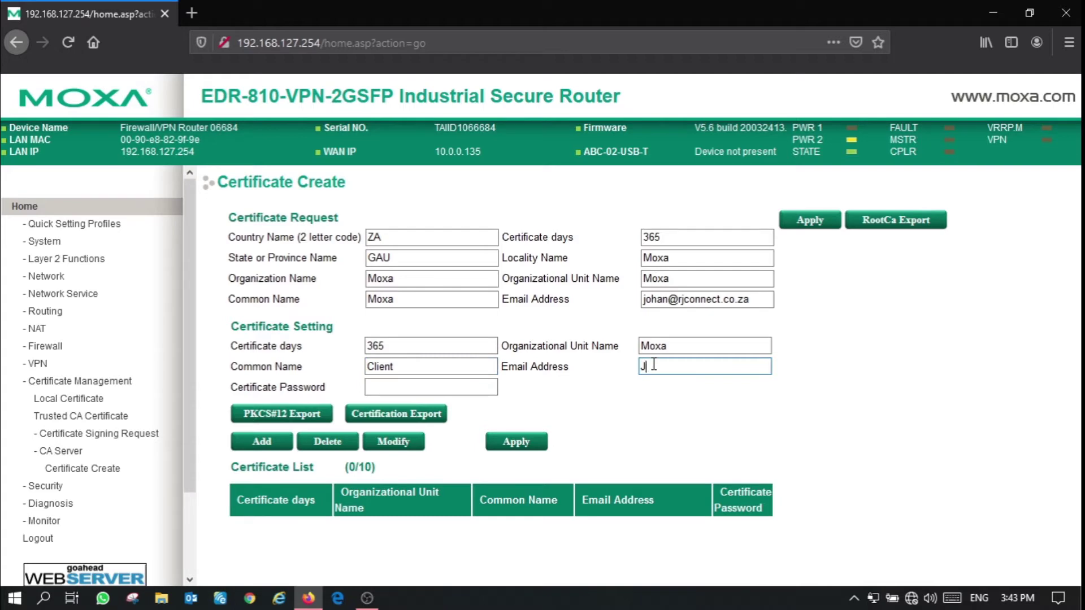
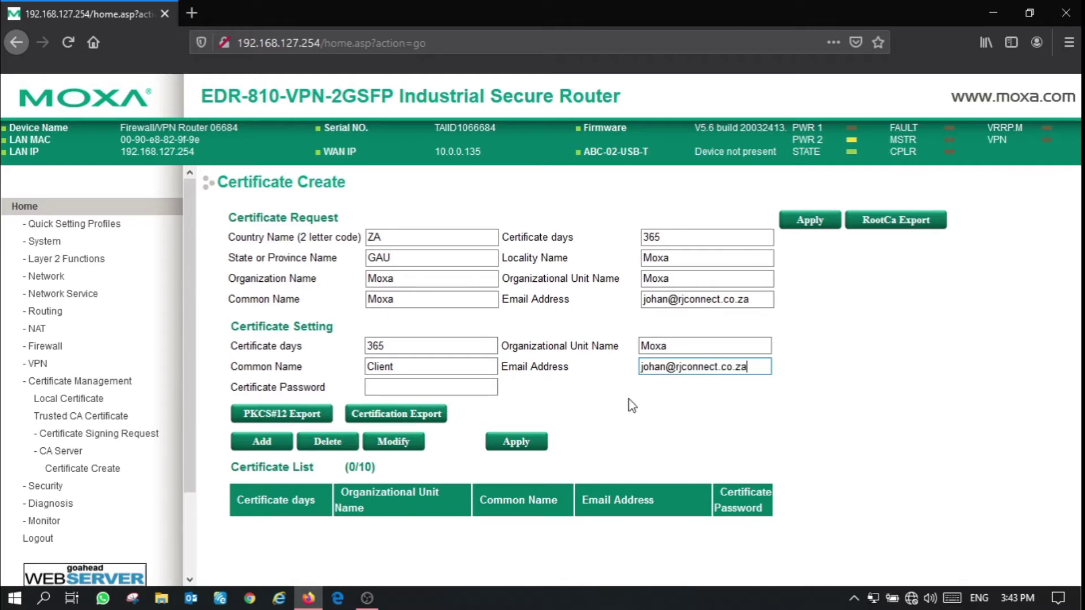
pyautogui.click(408, 388)
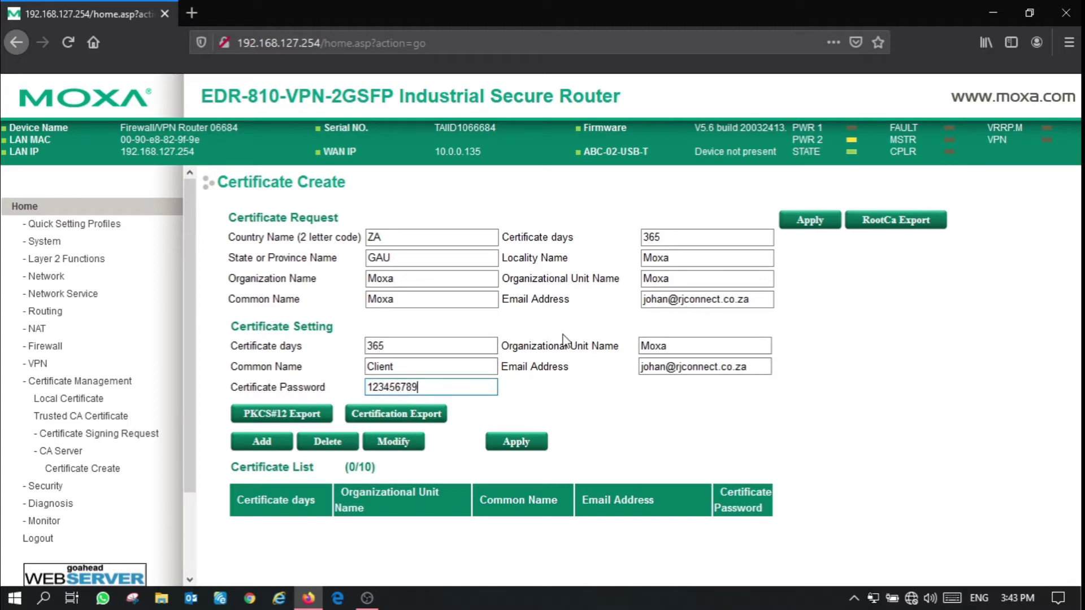
pyautogui.click(258, 443)
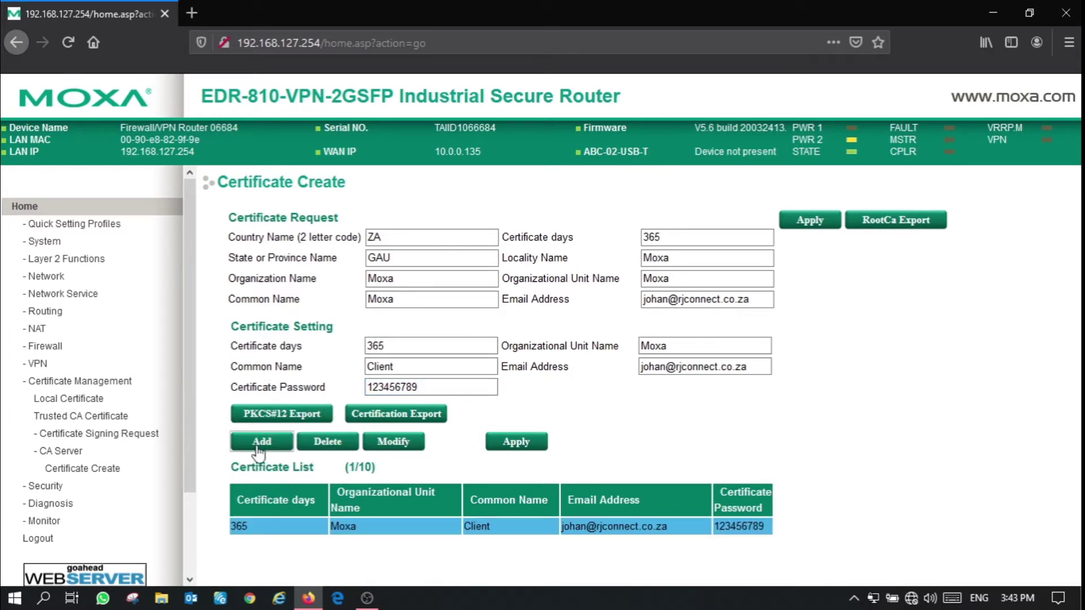
# Change the common name from Client to Server and add it as a second certificate
pyautogui.moveTo(403, 367); pyautogui.dragTo(360, 364)
pyautogui.write('Server')
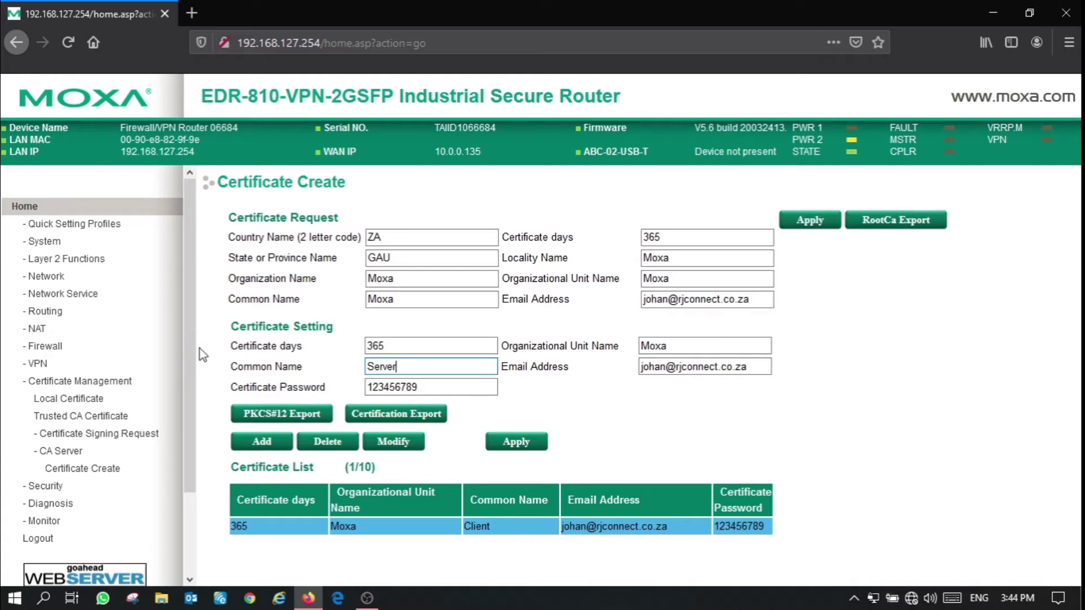
pyautogui.click(279, 450)
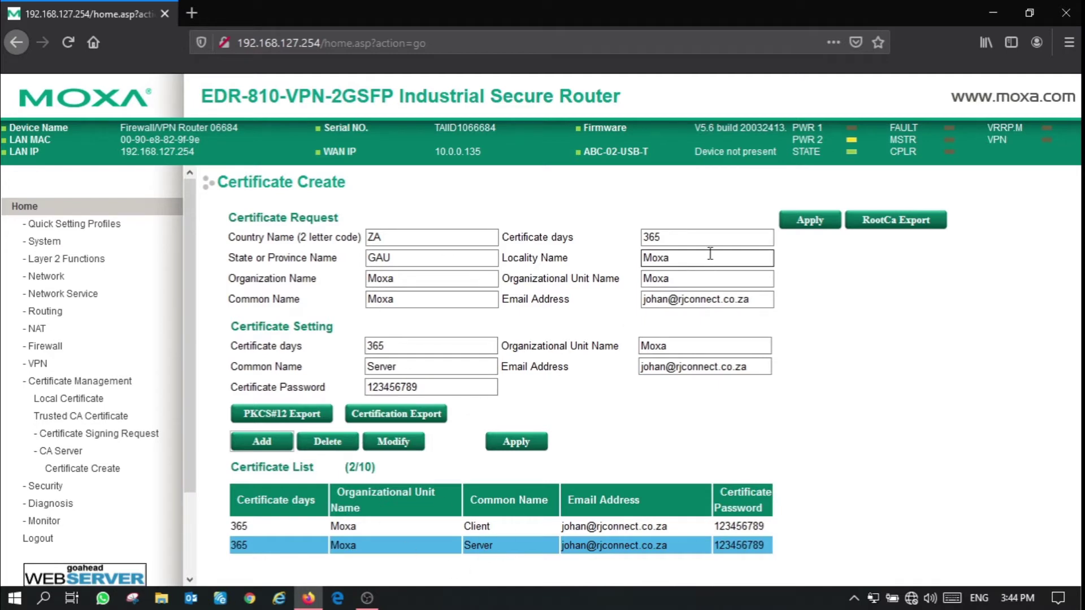
# Export the root CA as cacert.crt and the Client certificate as Client.p12
pyautogui.click(903, 224)
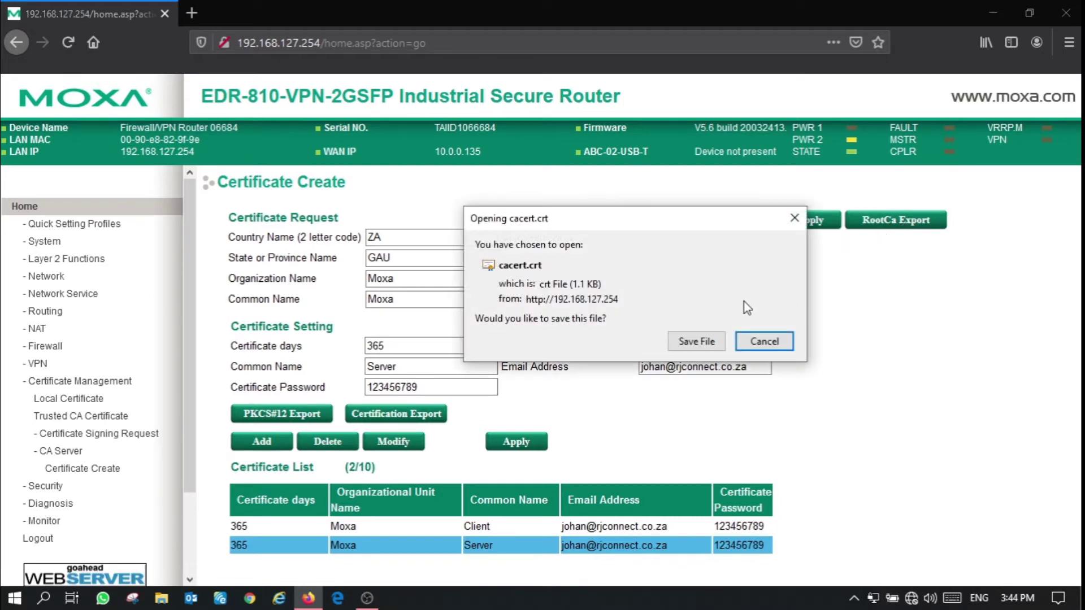
pyautogui.click(707, 343)
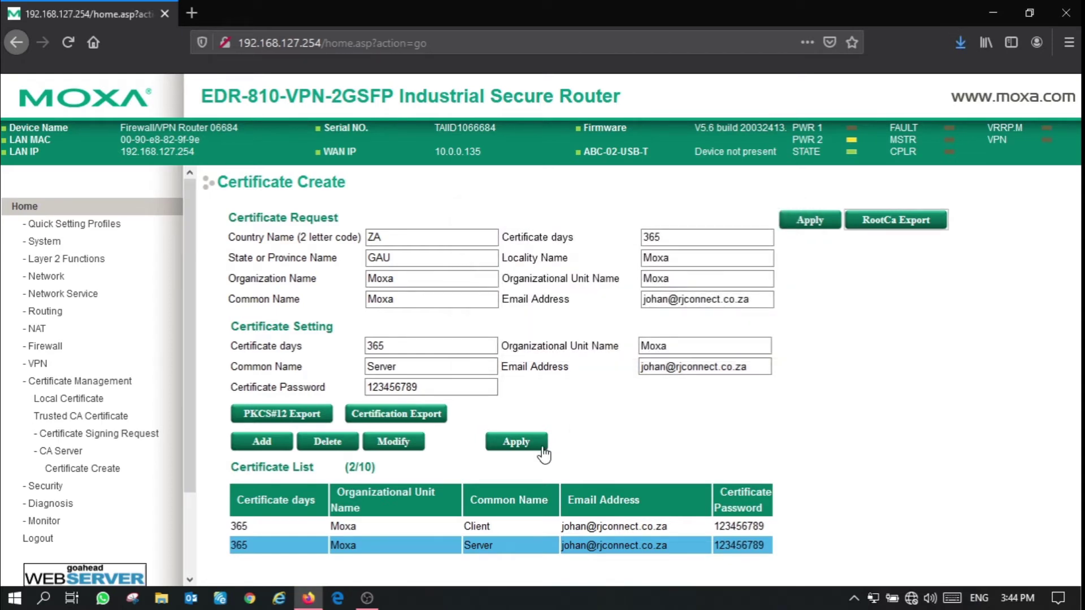
pyautogui.click(399, 528)
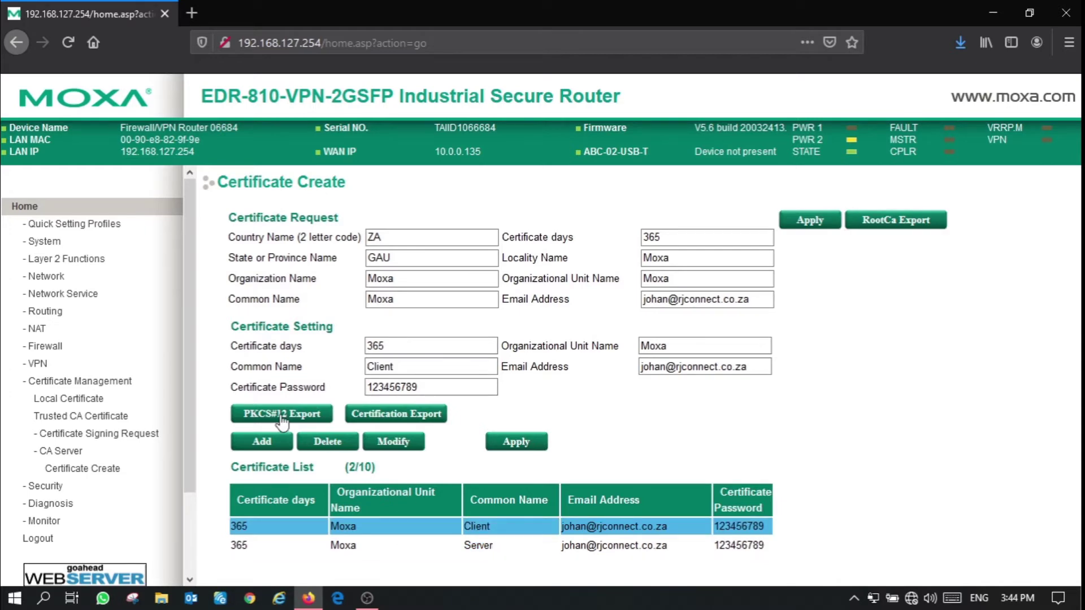
pyautogui.click(516, 443)
pyautogui.click(315, 421)
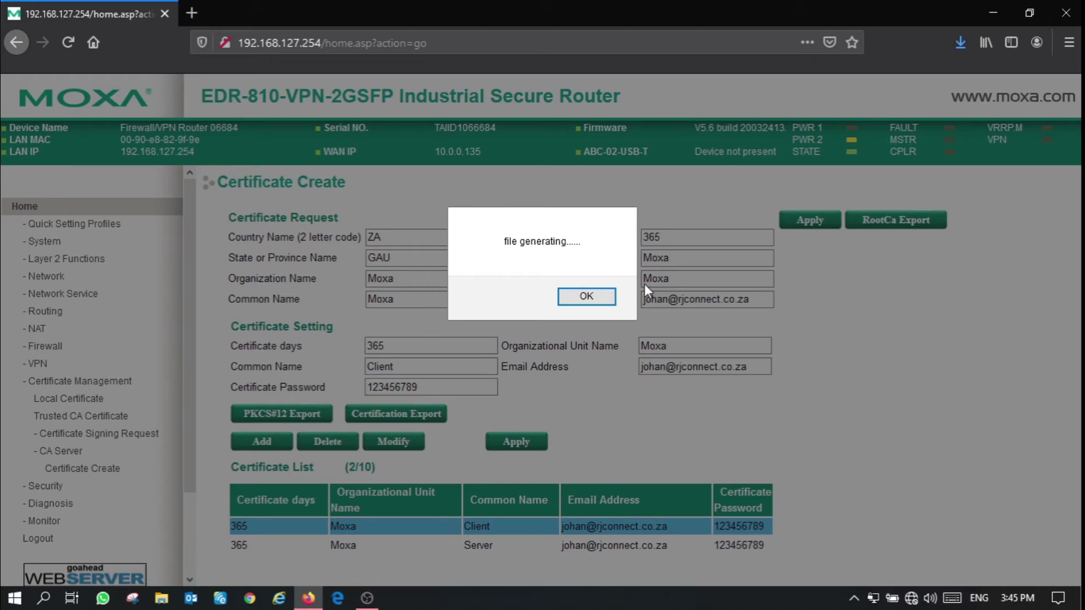
pyautogui.click(587, 297)
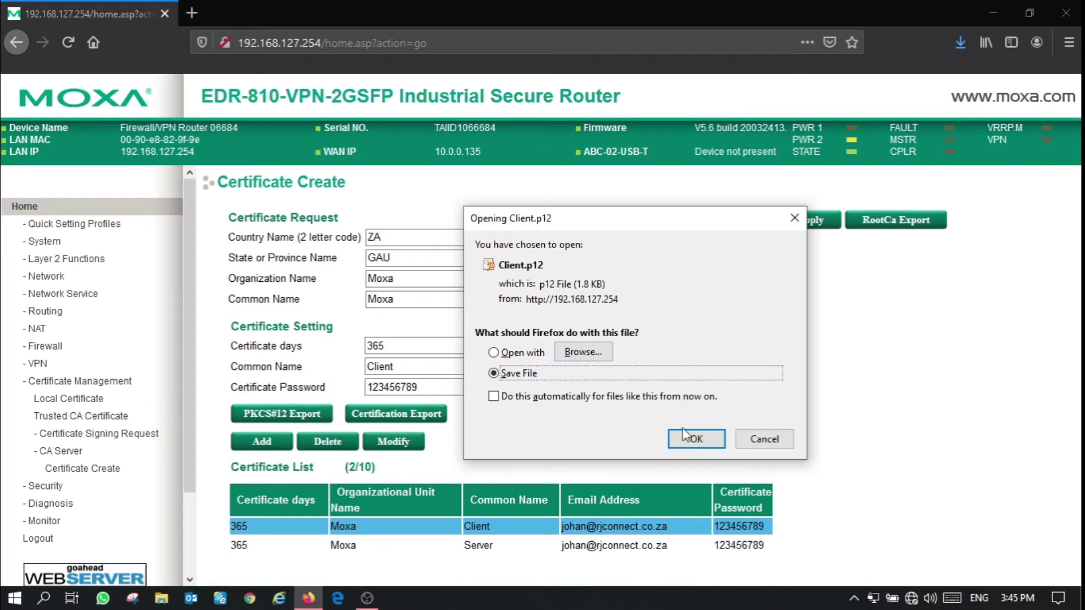
pyautogui.click(689, 442)
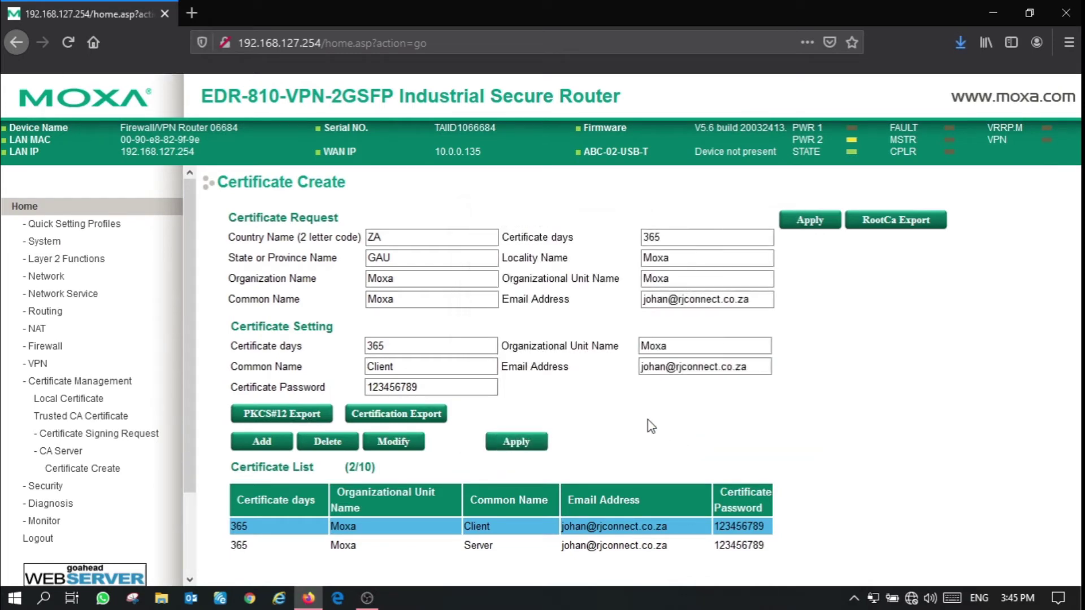
# Export the Server certificate as Server.p12 and check the downloaded files
pyautogui.click(384, 546)
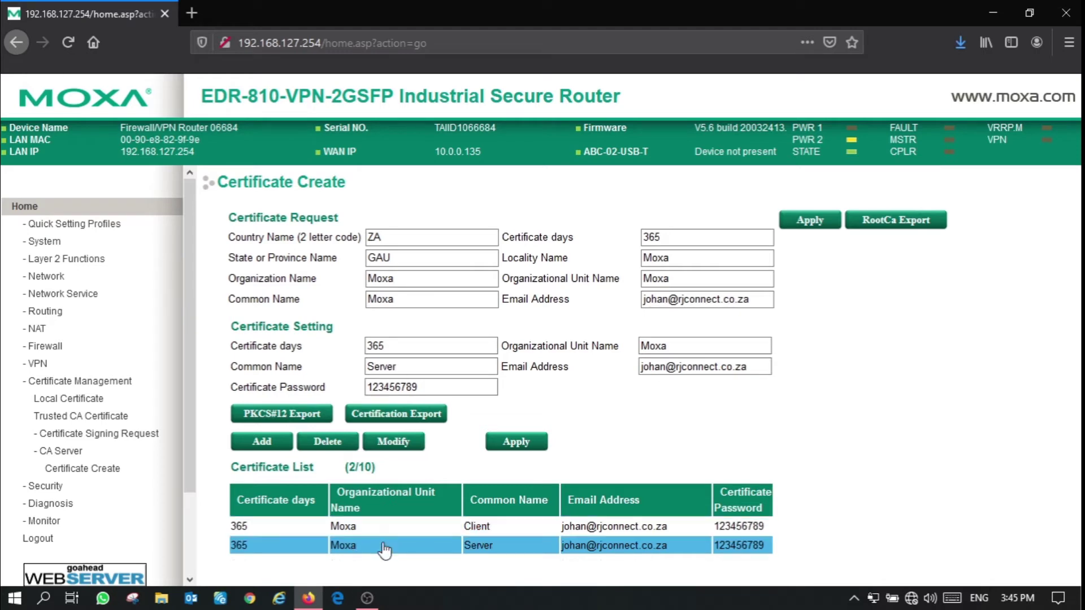
pyautogui.click(295, 419)
pyautogui.click(696, 440)
pyautogui.click(959, 46)
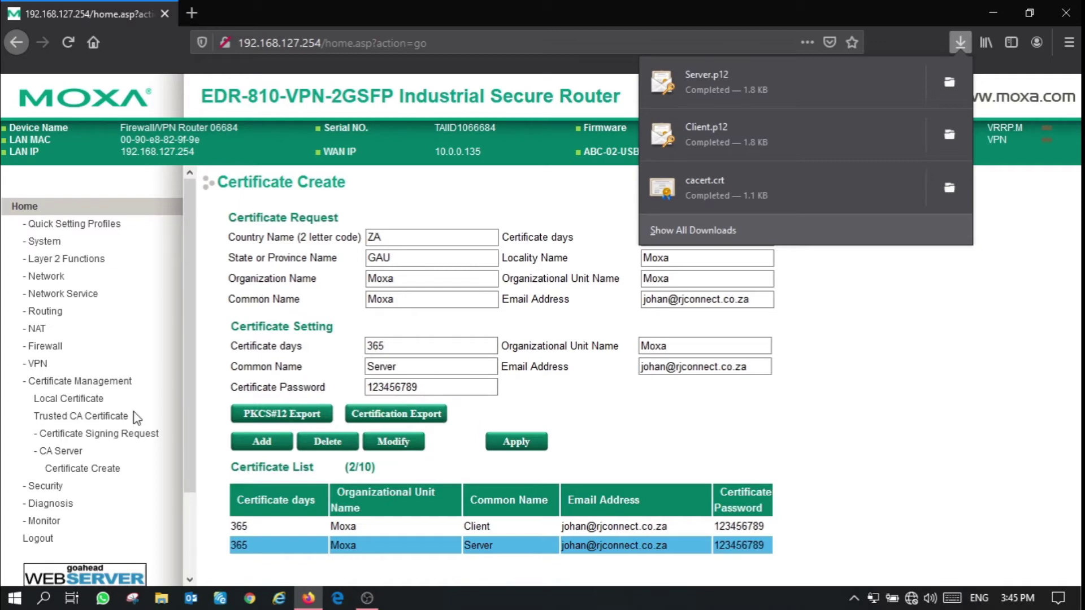
# Import cacert from the Downloads folder as a trusted CA certificate
pyautogui.click(102, 423)
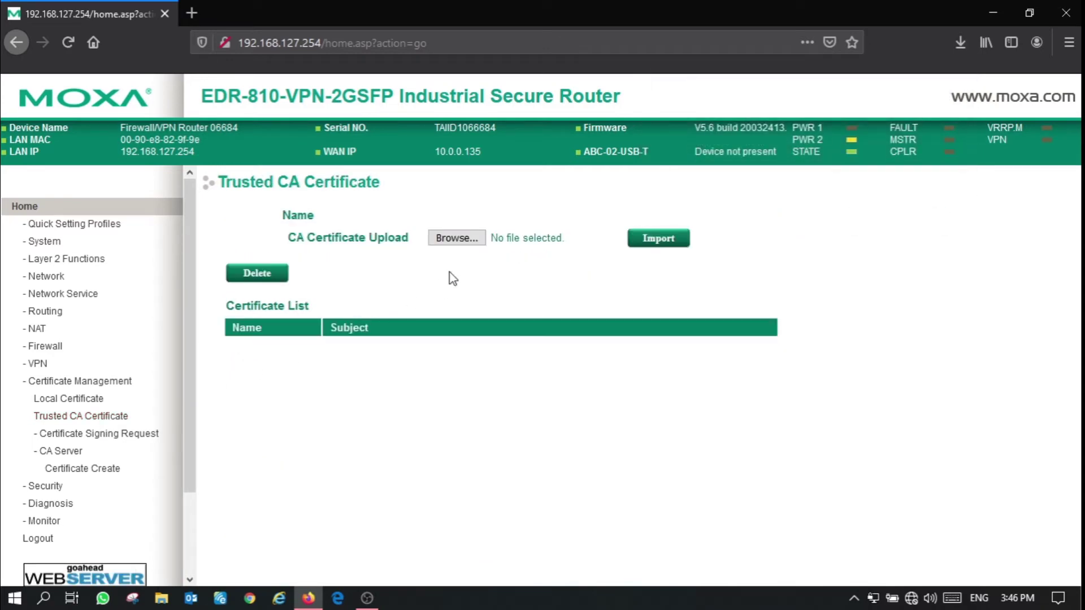
pyautogui.click(466, 239)
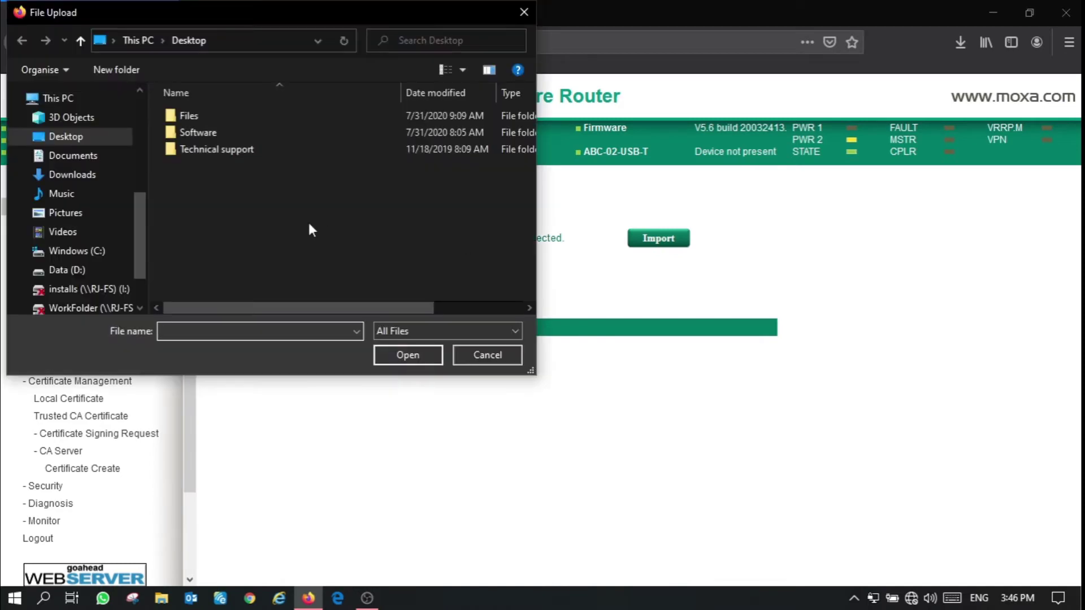
pyautogui.click(77, 177)
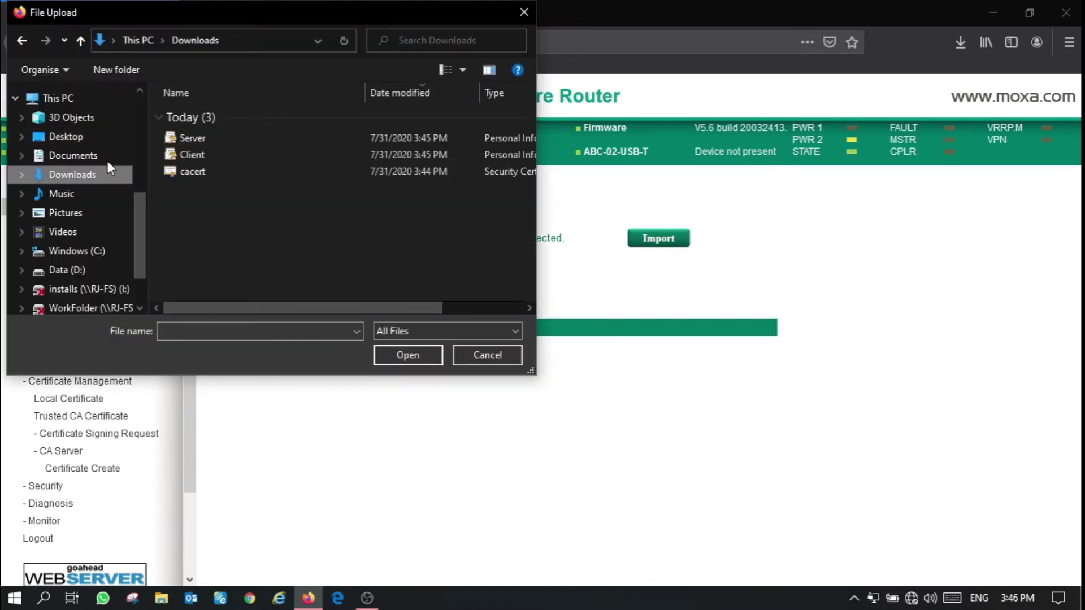
pyautogui.click(203, 173)
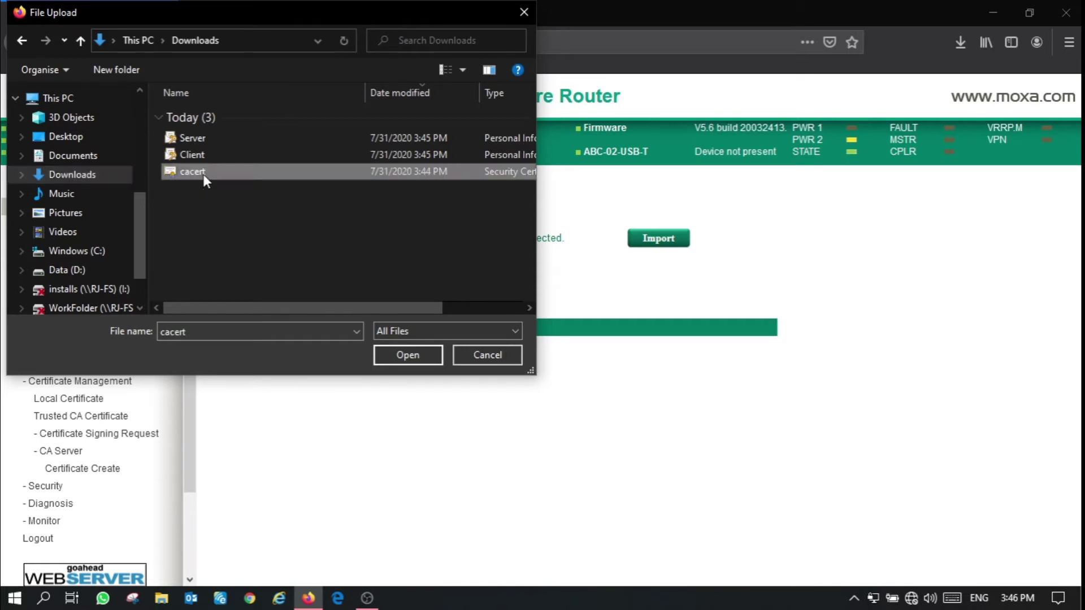
pyautogui.click(419, 355)
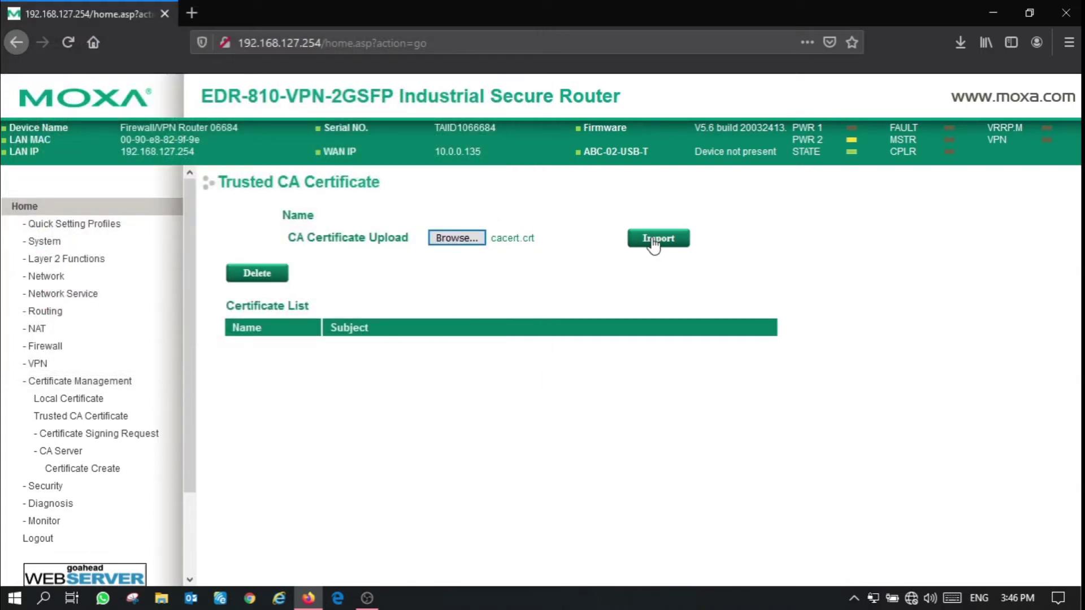
pyautogui.click(653, 240)
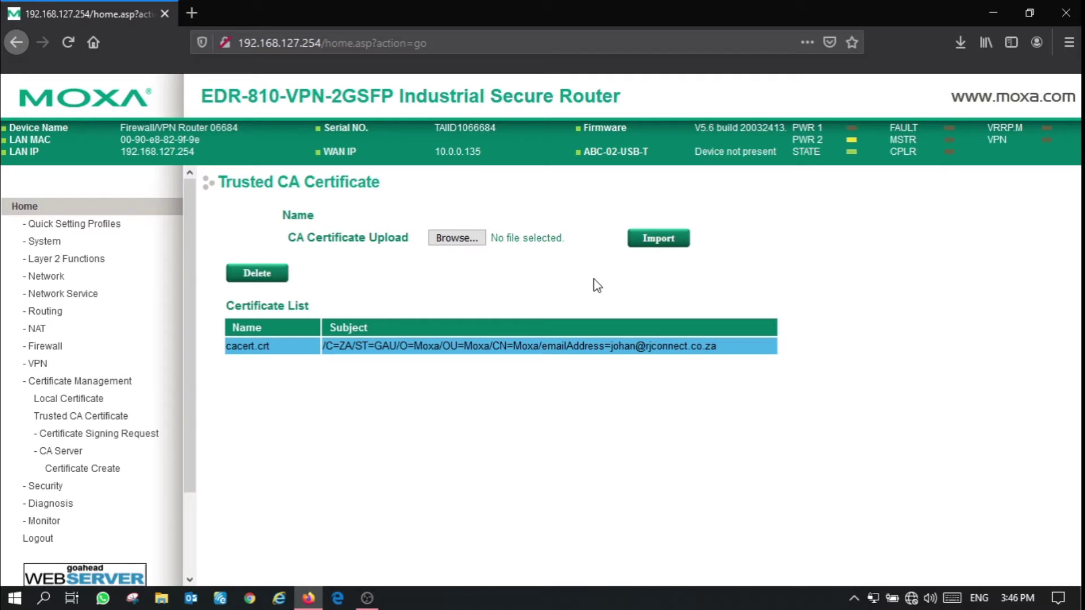
pyautogui.click(66, 399)
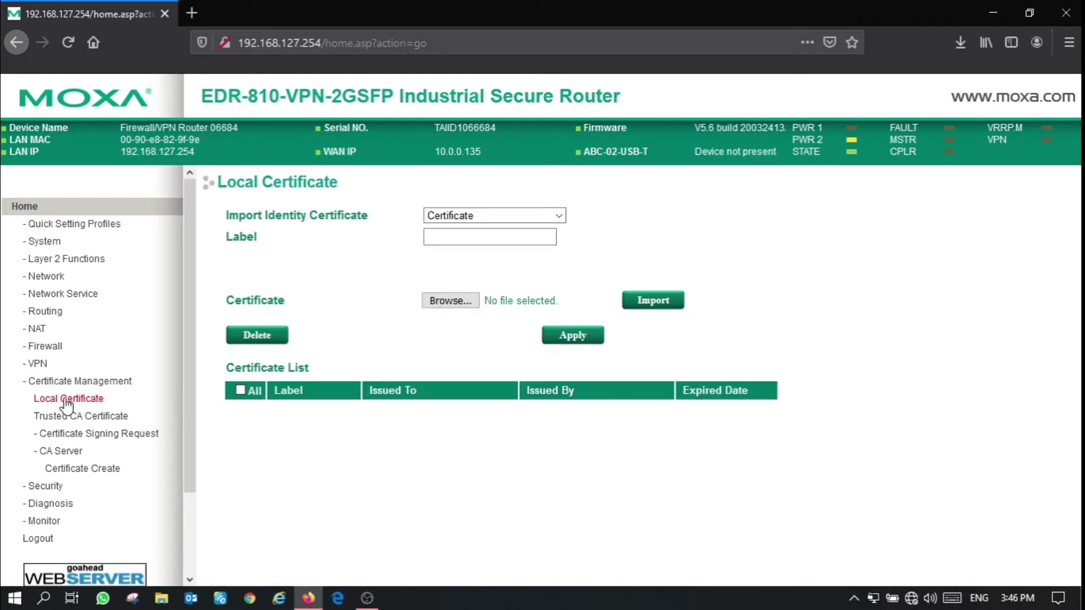
# Choose Certificate From PKCS#12, enter a label and the import password, and select Server.p12
pyautogui.click(559, 216)
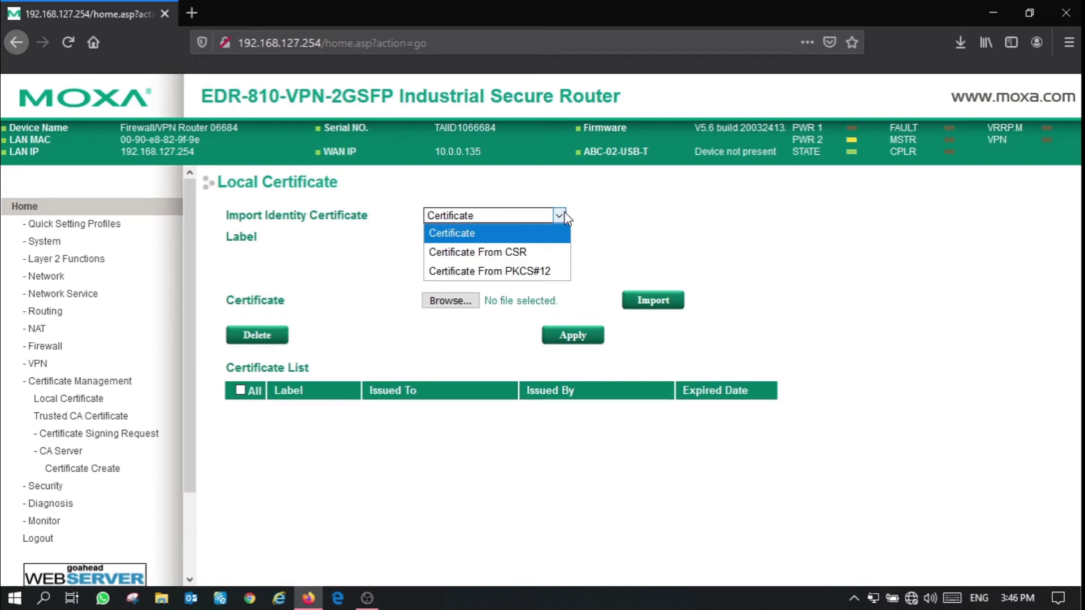
pyautogui.click(527, 274)
pyautogui.click(452, 237)
pyautogui.write('S')
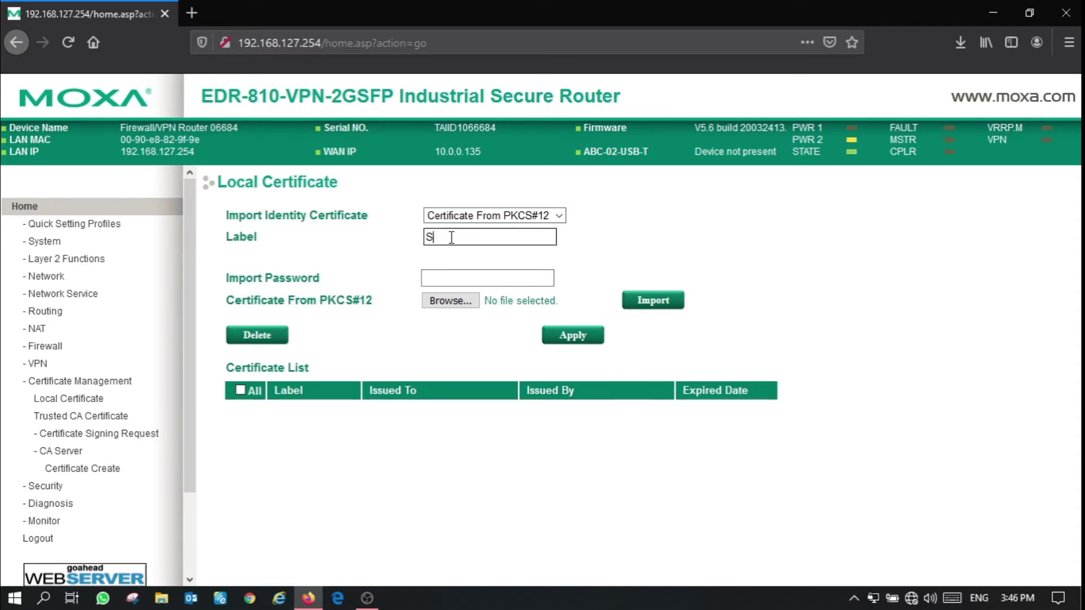
pyautogui.write('ervCert')
pyautogui.click(453, 278)
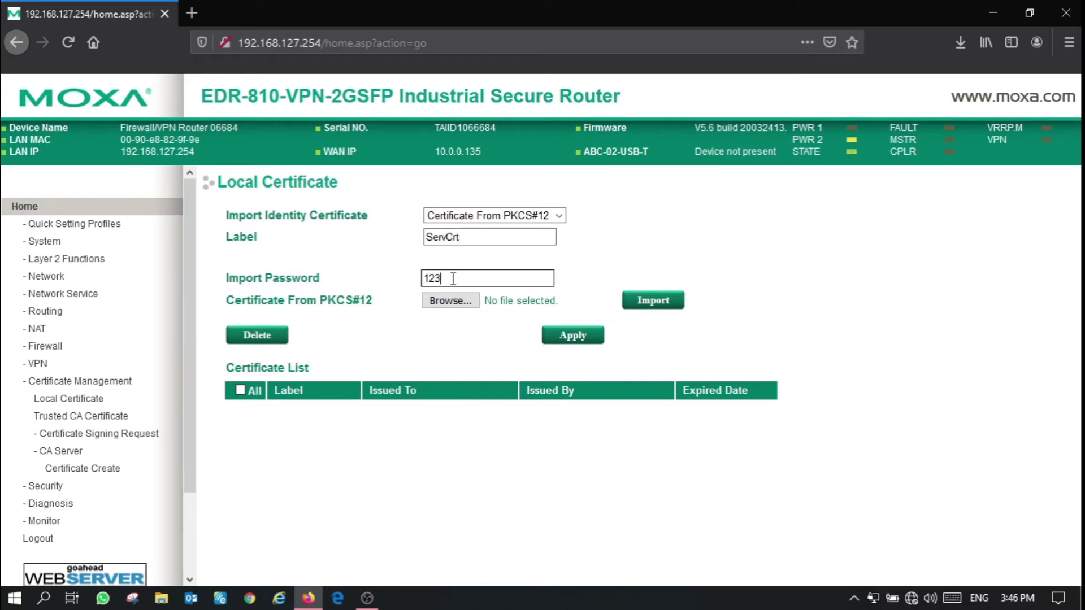
pyautogui.click(459, 300)
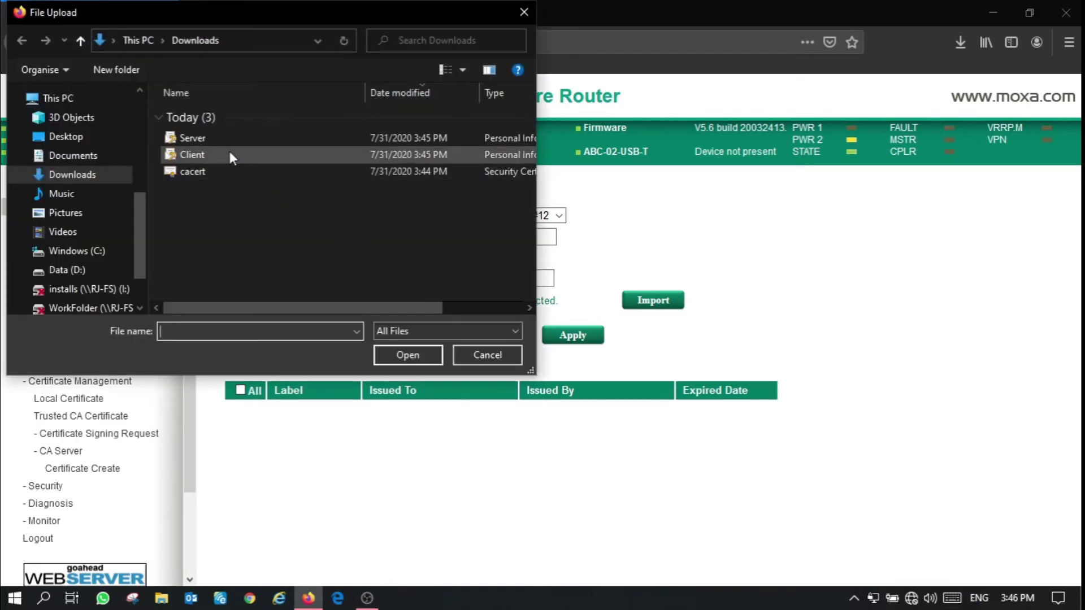
pyautogui.click(195, 136)
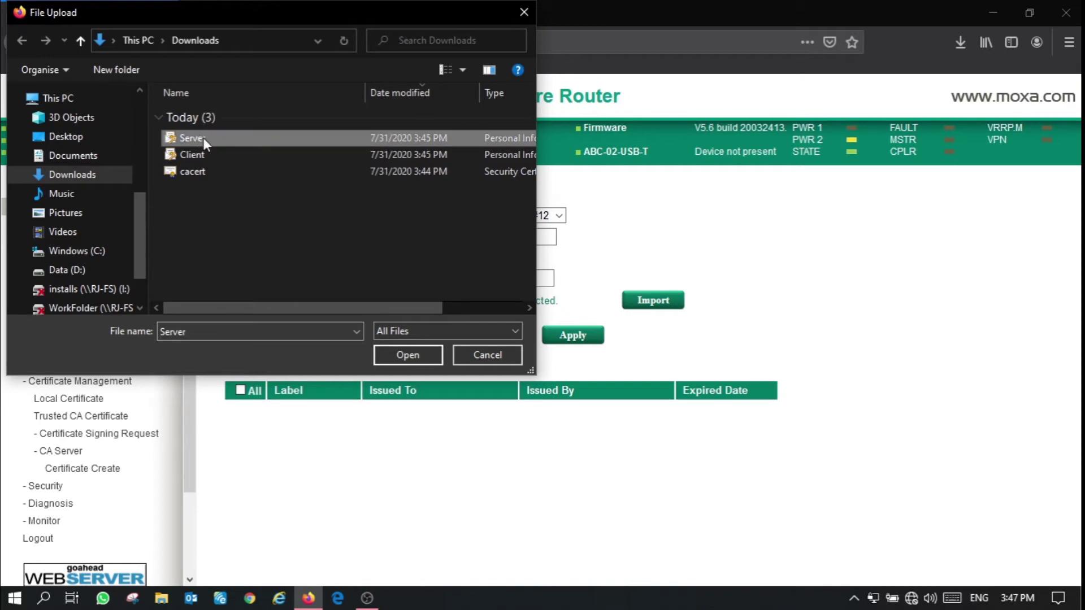
pyautogui.click(418, 355)
# Correct the label to ServerCrt, re-enter the import password, and import the certificate
pyautogui.click(457, 233)
pyautogui.write('ServerCrt')
pyautogui.click(452, 280)
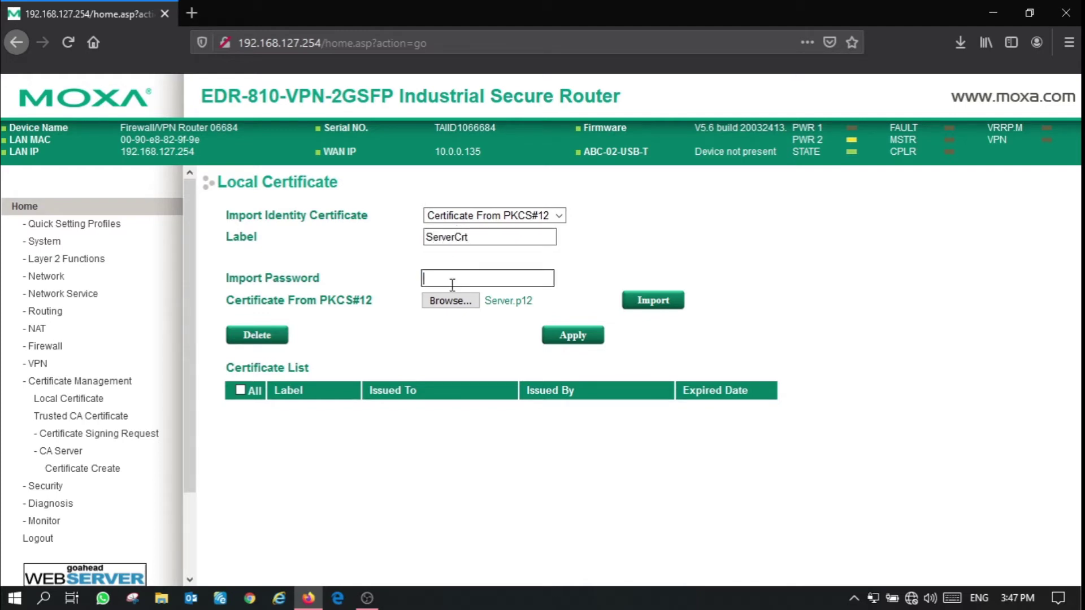
pyautogui.click(681, 308)
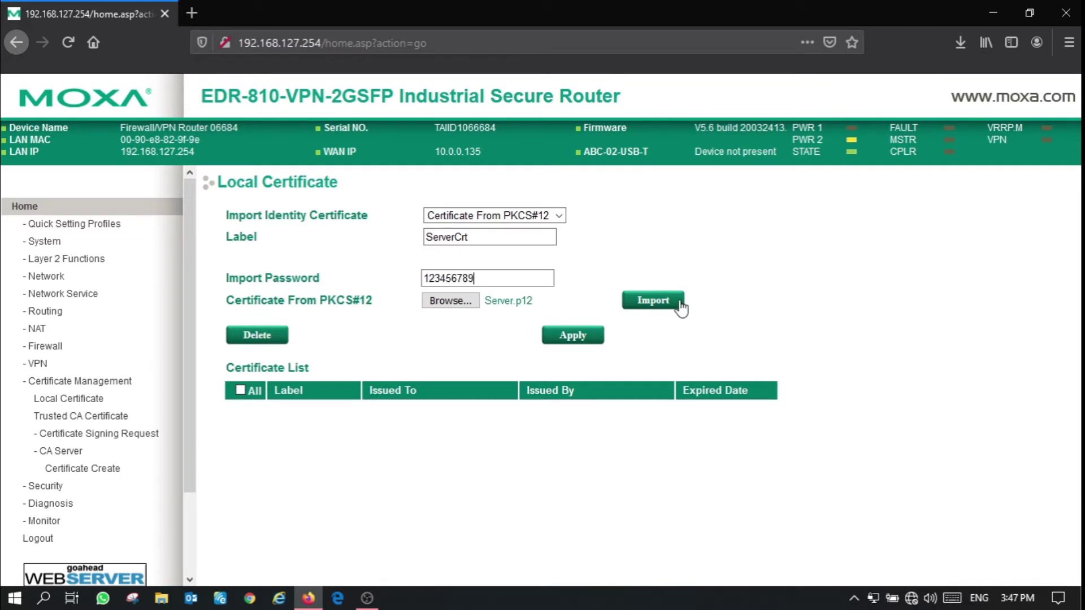
pyautogui.click(681, 308)
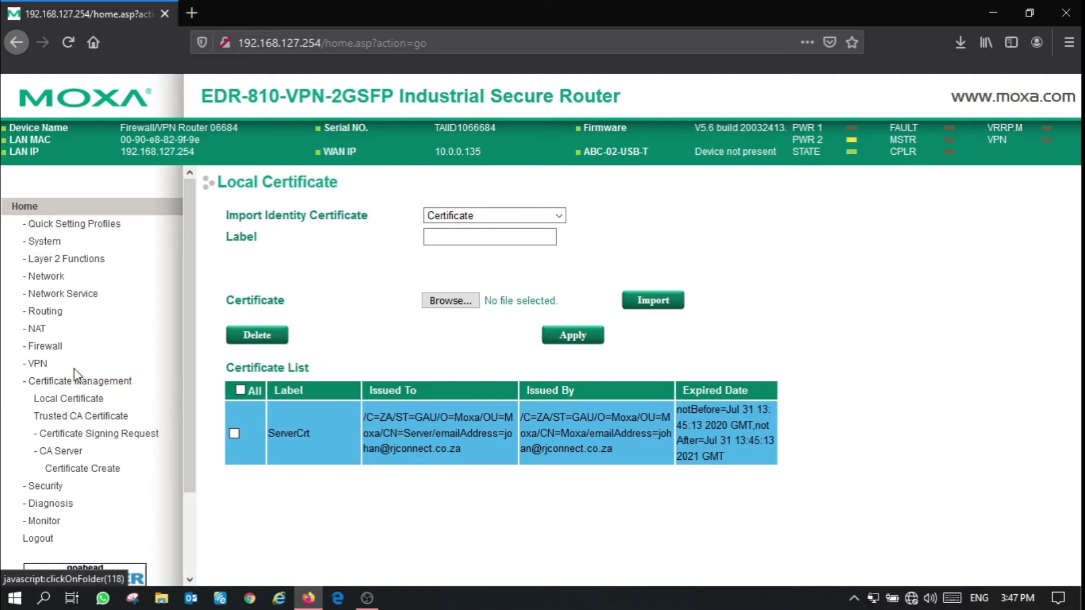
# Navigate VPN > OpenVPN > OpenVPN Server > Server Setting in the left menu
pyautogui.click(45, 368)
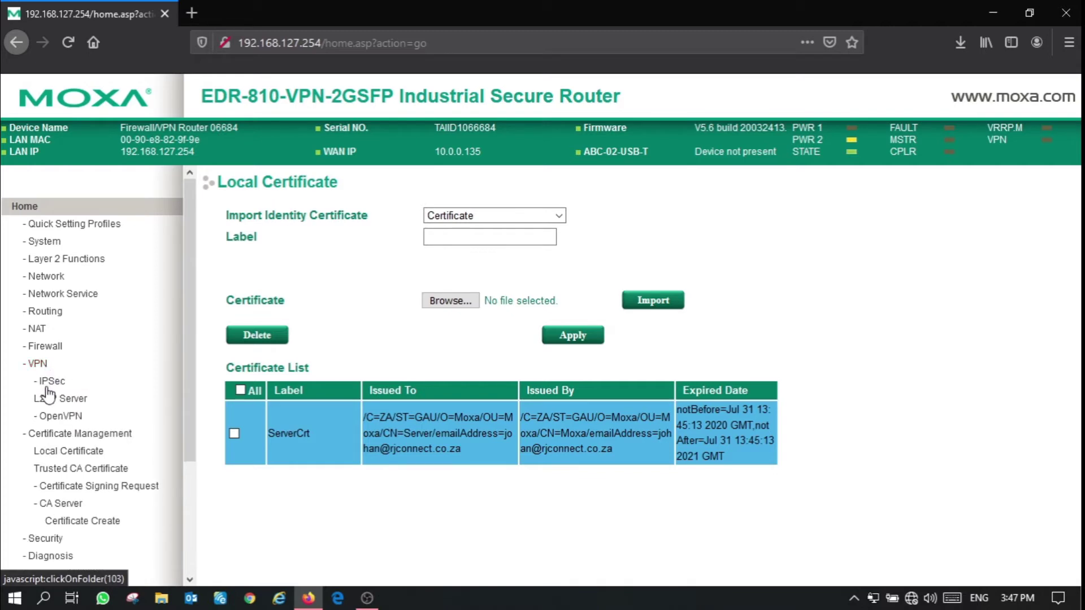
pyautogui.click(58, 421)
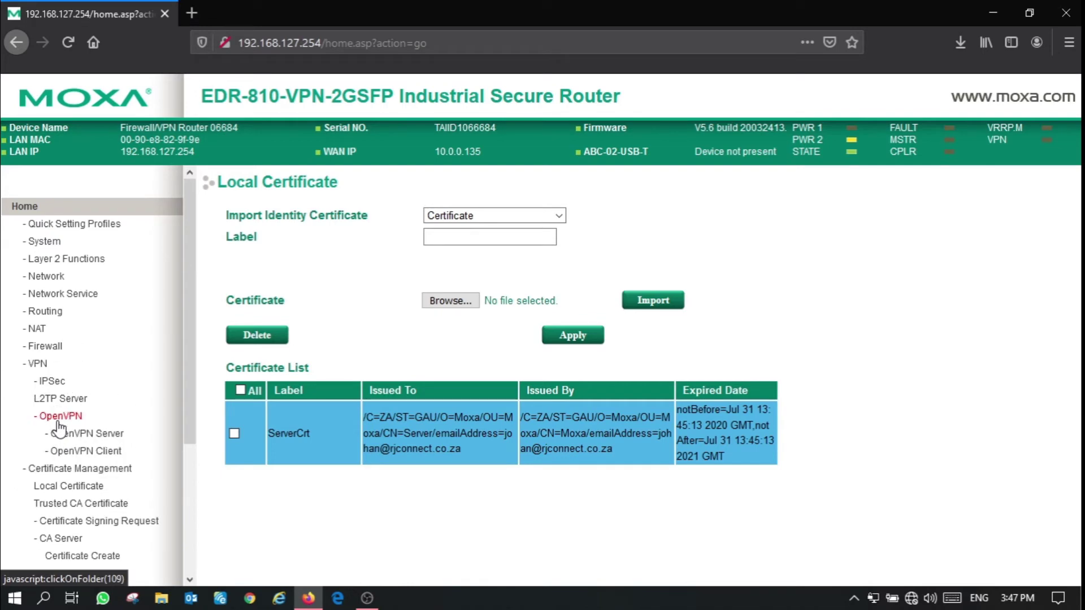
pyautogui.click(88, 434)
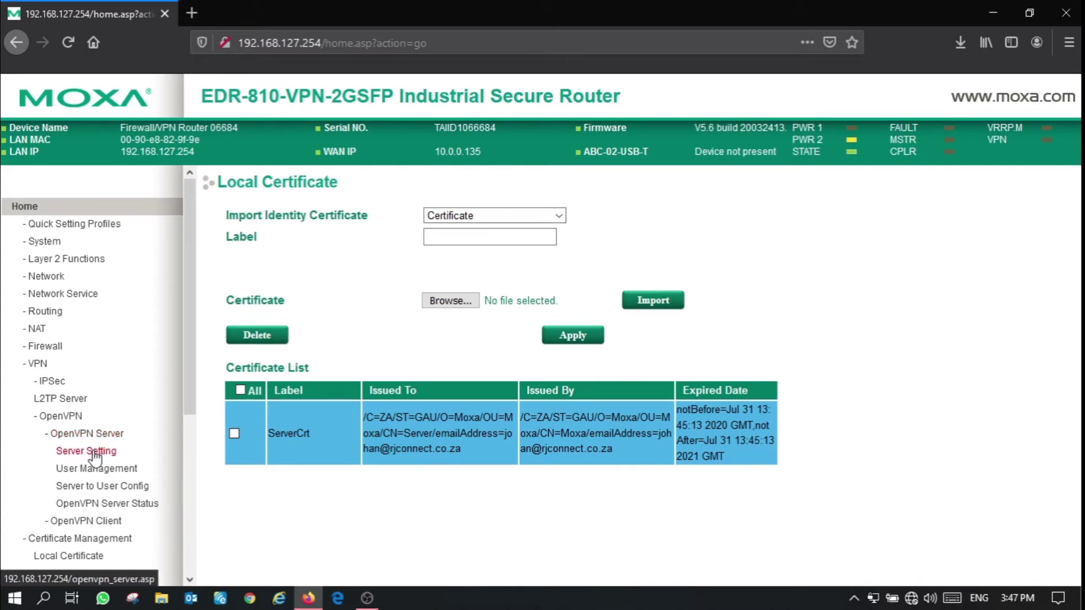
pyautogui.click(94, 452)
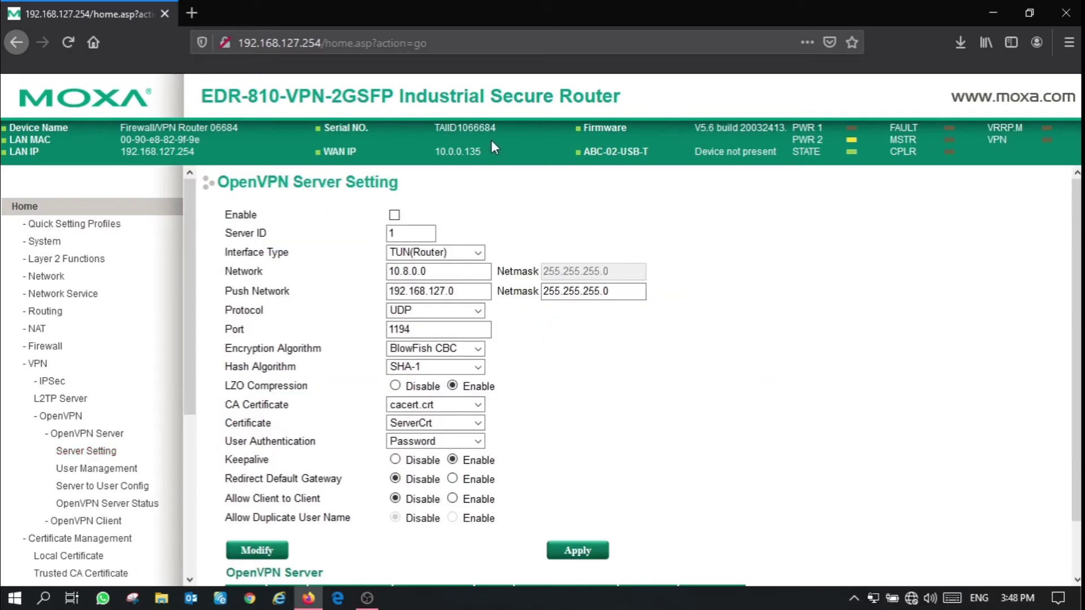
# Enable the OpenVPN server with TAP(Bridge) interface, UDP protocol and SHA-1 hash
pyautogui.click(394, 216)
pyautogui.click(478, 253)
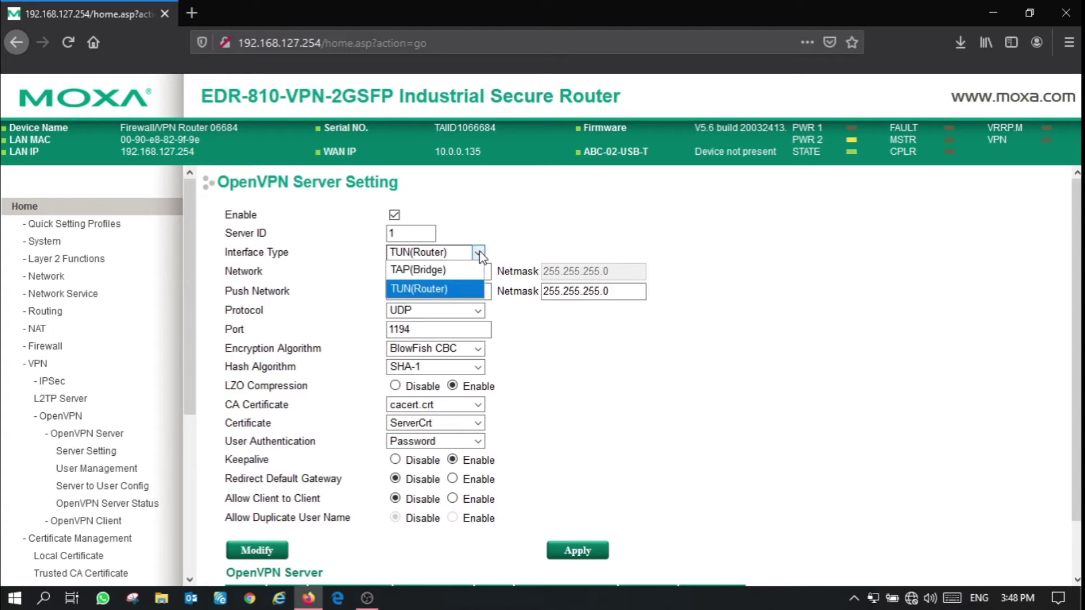
pyautogui.click(421, 272)
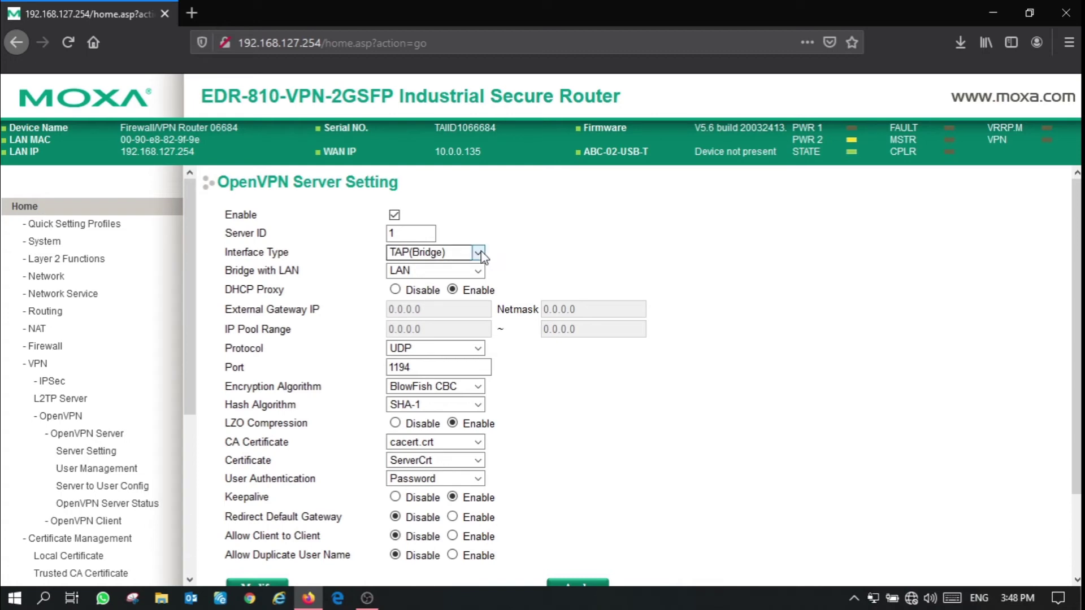
pyautogui.click(480, 253)
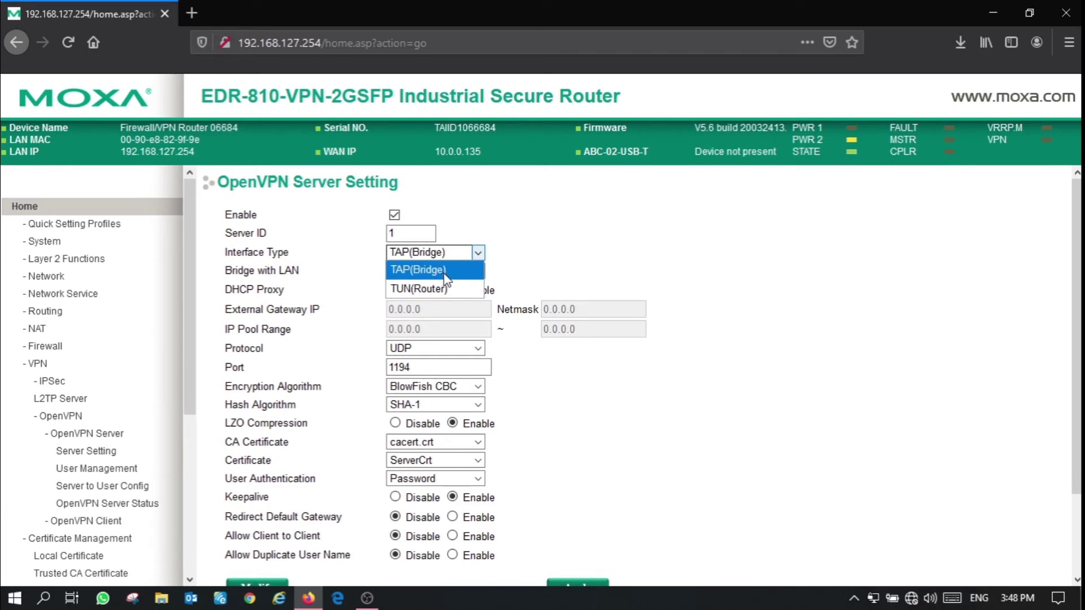
pyautogui.click(535, 252)
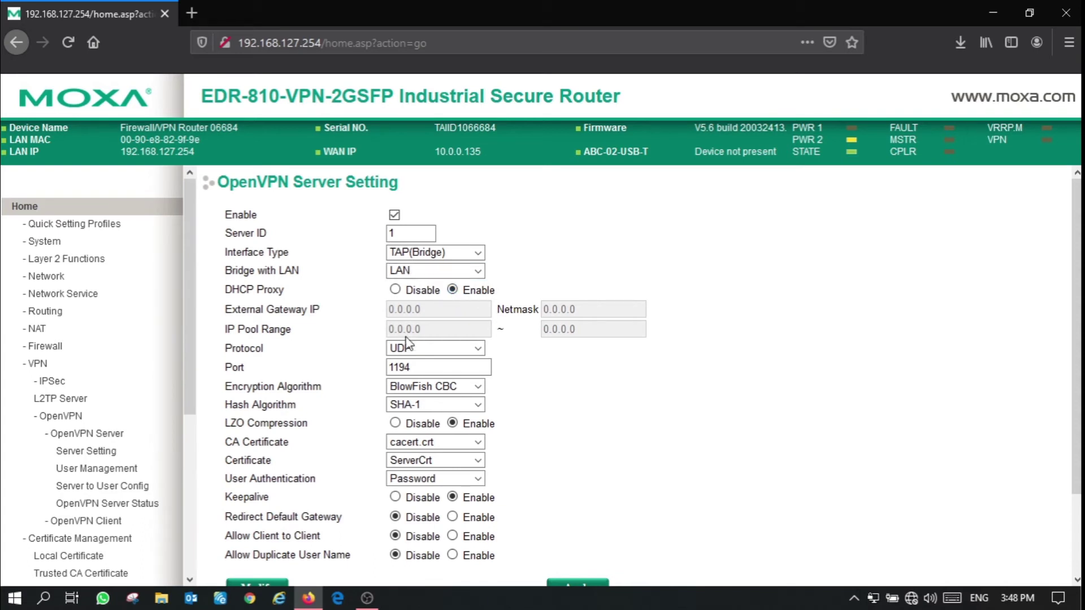
pyautogui.click(467, 348)
pyautogui.click(467, 350)
pyautogui.click(478, 406)
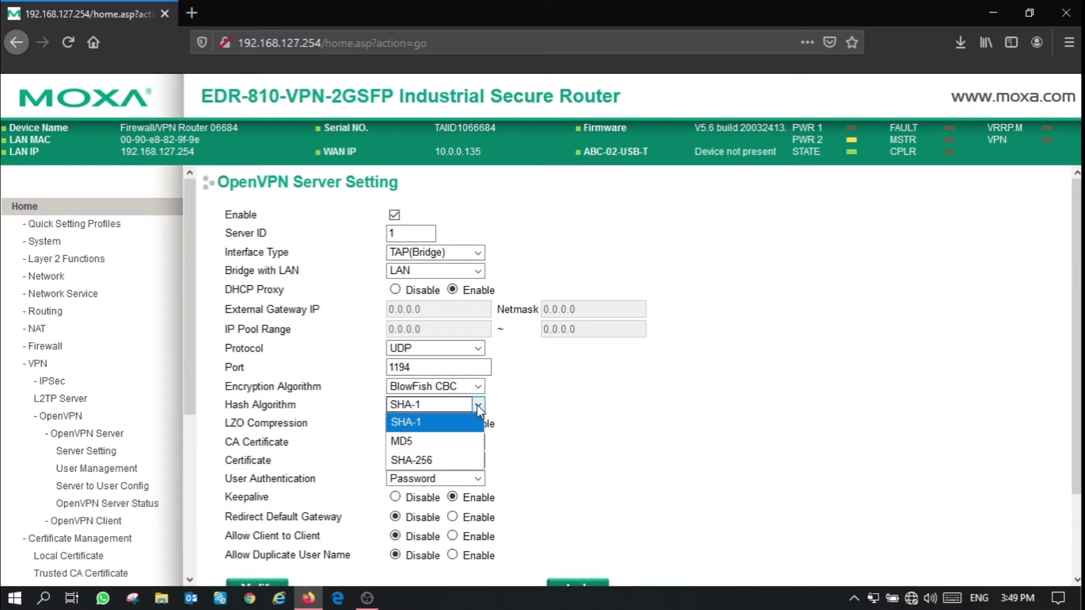
pyautogui.click(518, 410)
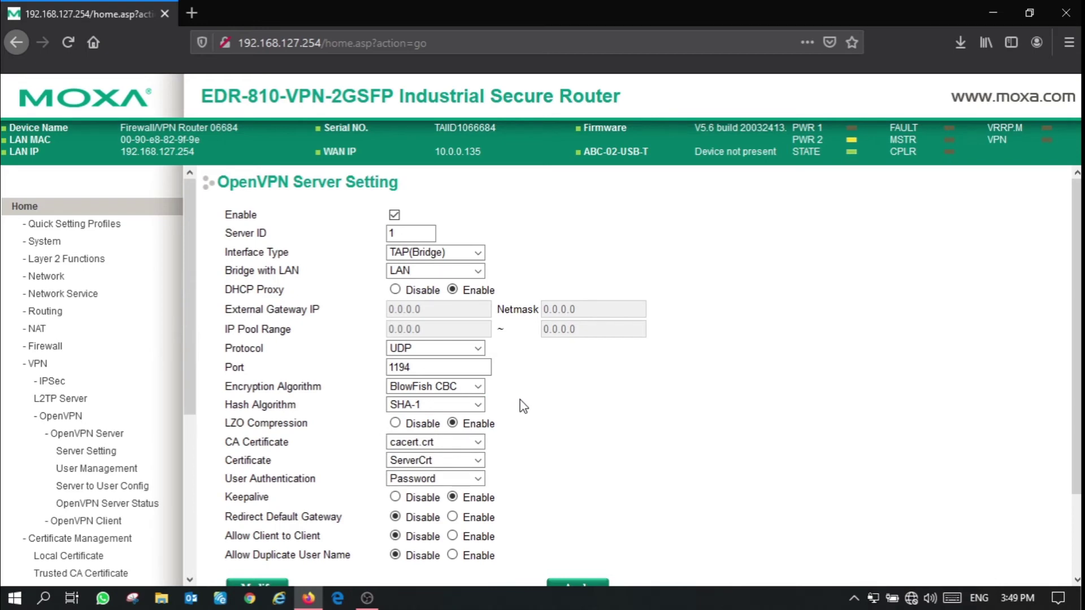
pyautogui.scroll(-3, 523, 406)
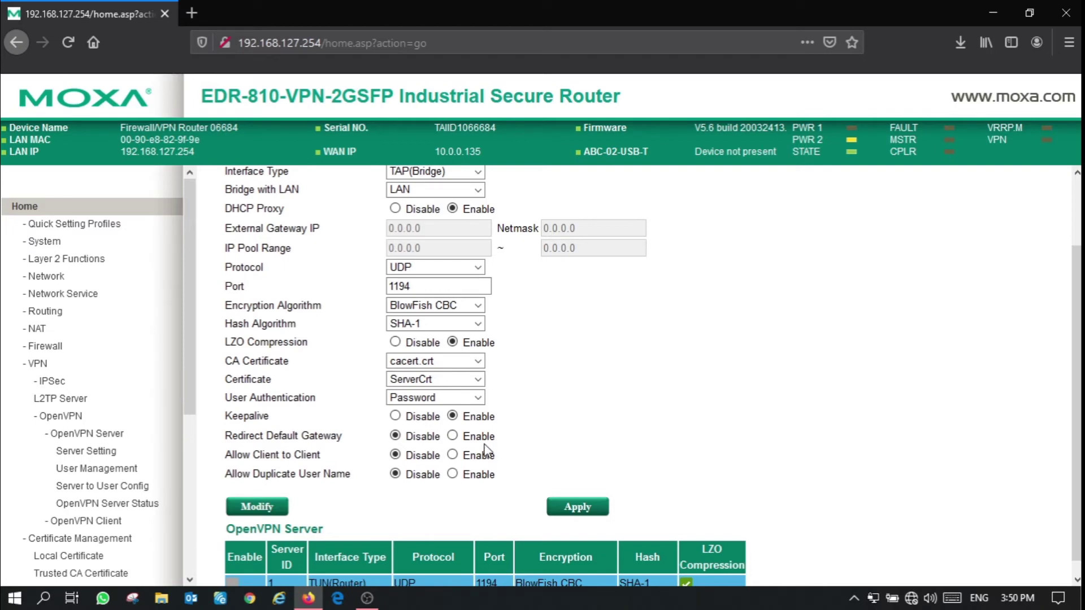
# Update the server row to enabled TAP(Bridge) with Modify and apply it to the router
pyautogui.scroll(-1, 487, 450)
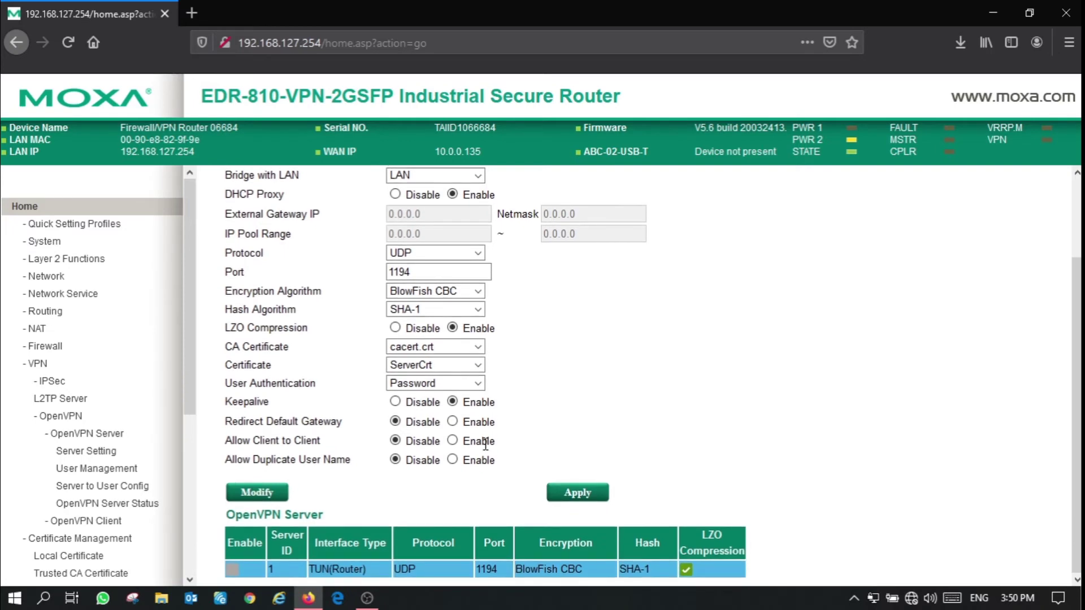
pyautogui.click(278, 497)
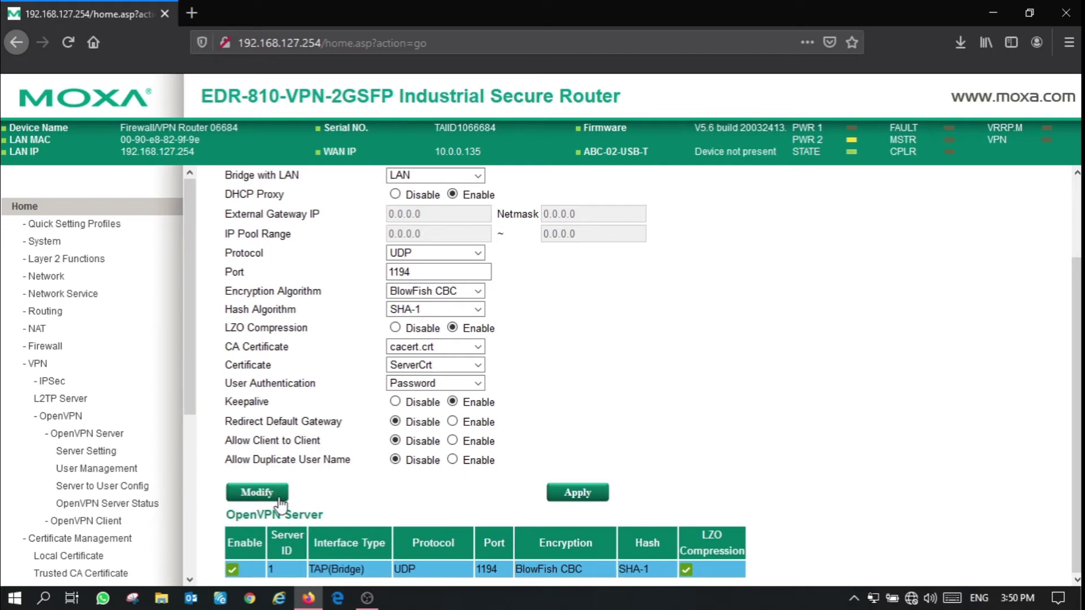
pyautogui.click(589, 497)
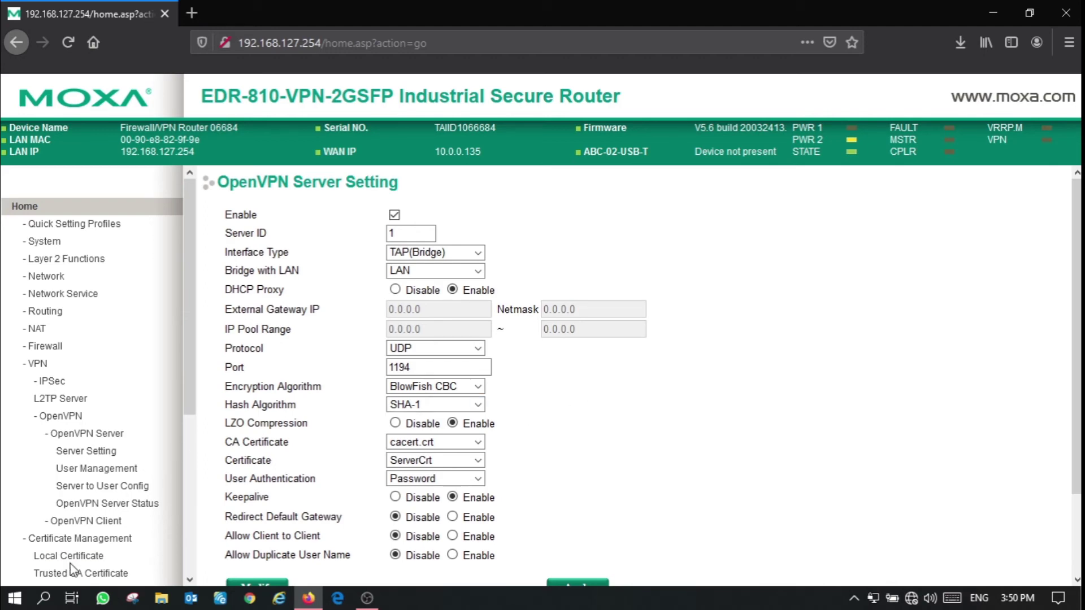
# On OpenVPN User Management, enter the new user's name and type the password twice
pyautogui.click(113, 474)
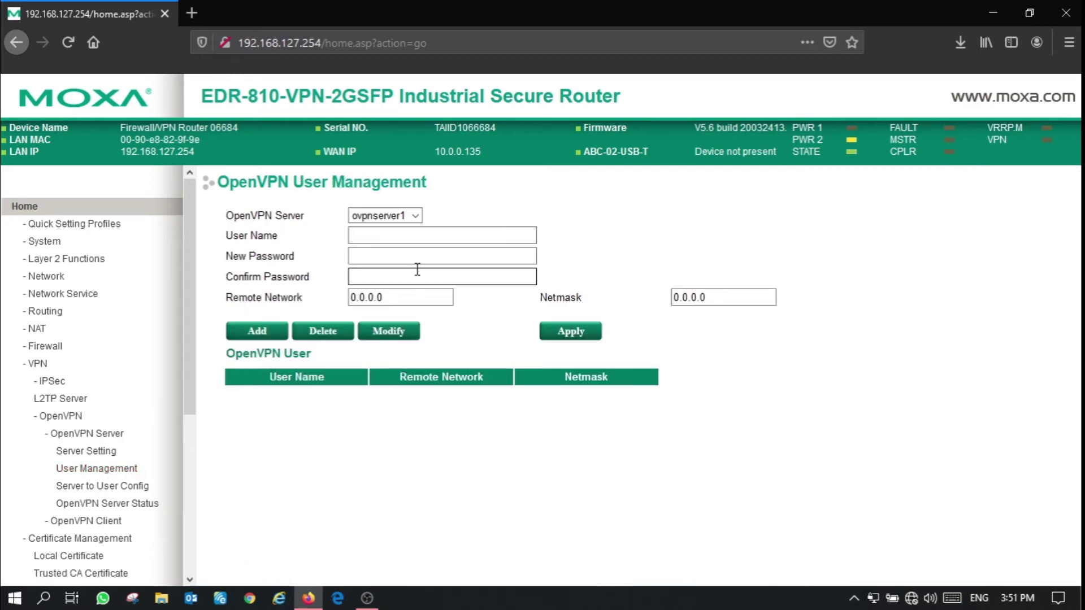
pyautogui.click(362, 238)
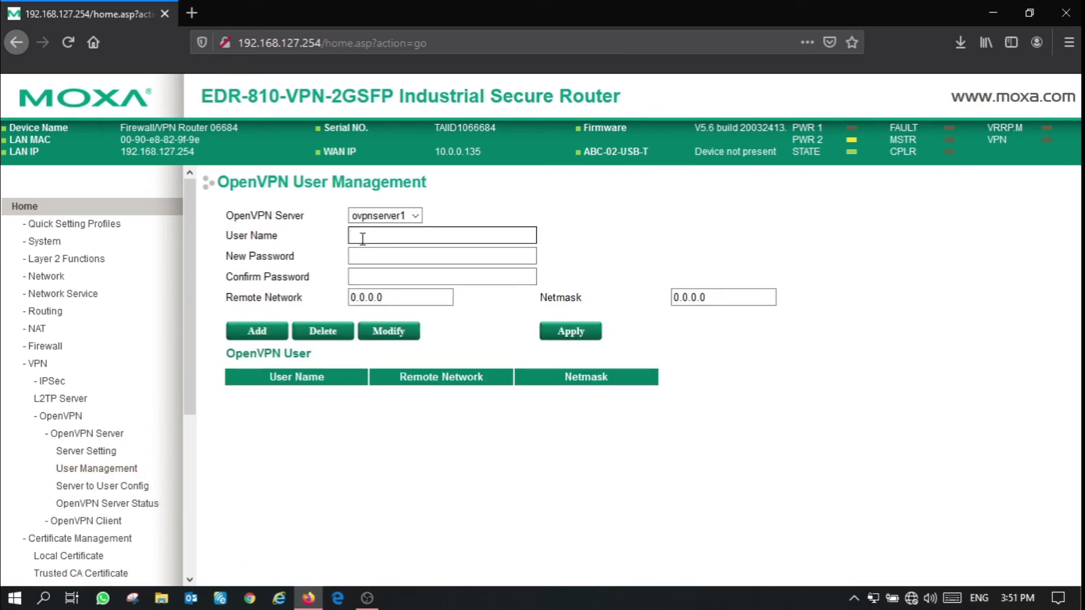
pyautogui.write('Johan')
pyautogui.press('Tab')
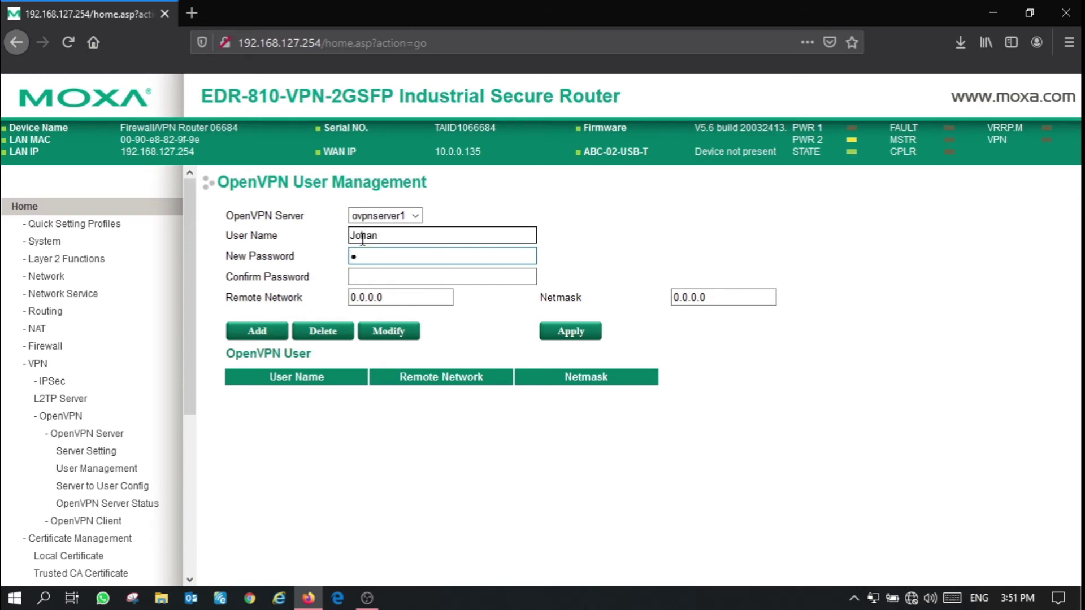
pyautogui.press('Tab')
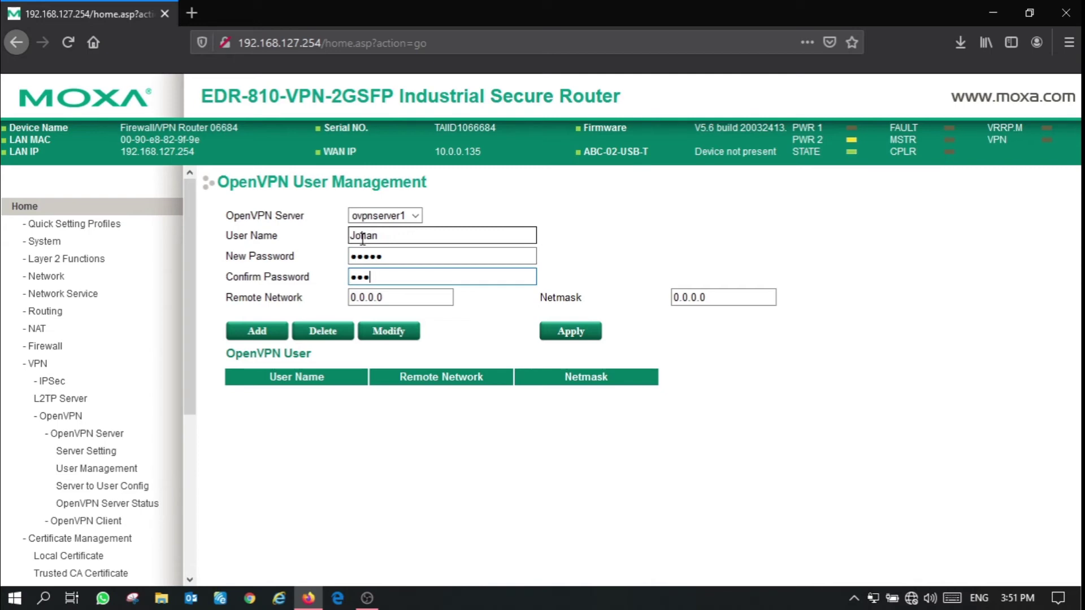
# Set remote network 192.168.127.0 with netmask 255.255.255.0, then add and apply the user
pyautogui.press('Tab')
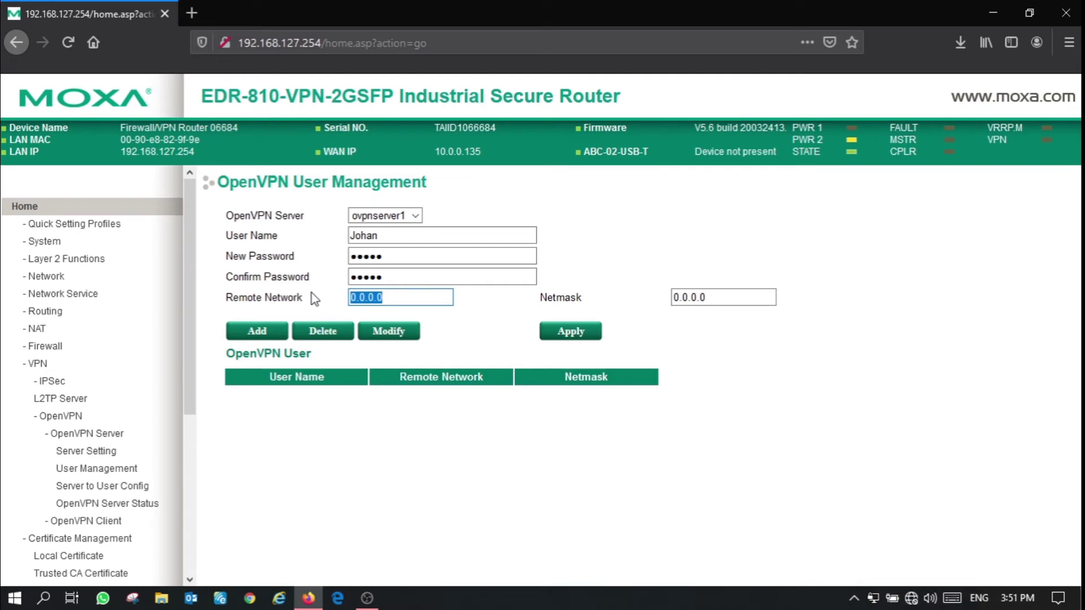
pyautogui.write('192.168.127')
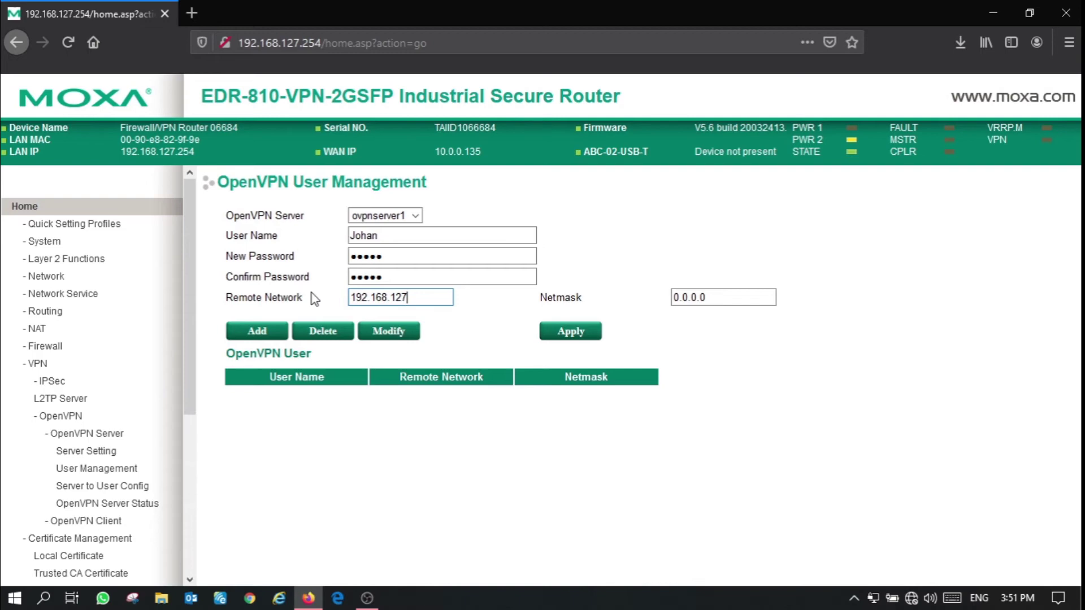
pyautogui.write('.0')
pyautogui.moveTo(726, 298); pyautogui.dragTo(654, 298)
pyautogui.write('255.25')
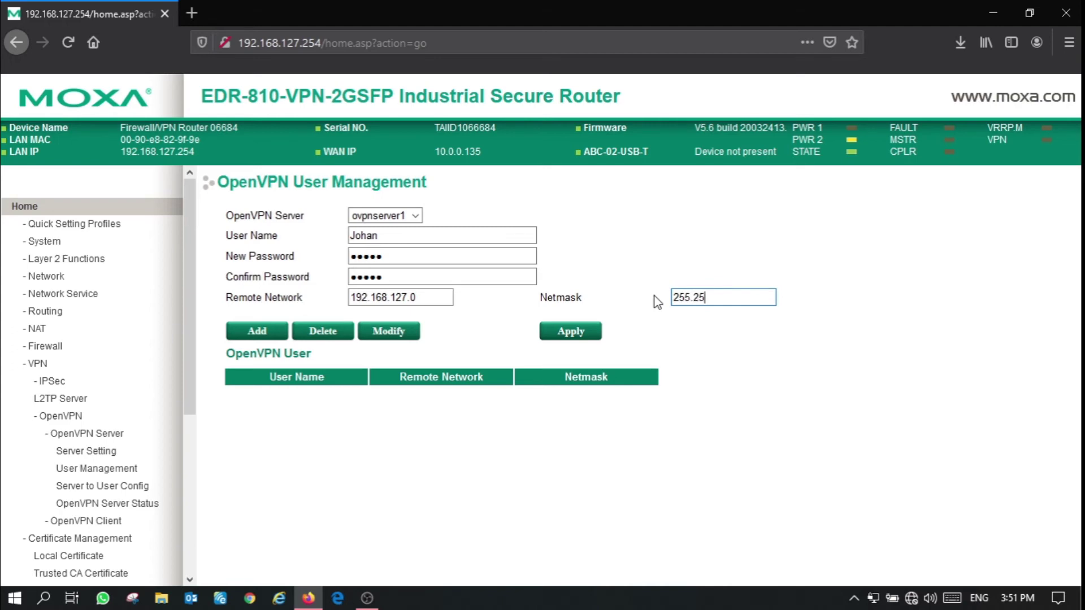
pyautogui.write('5.255.0')
pyautogui.click(270, 332)
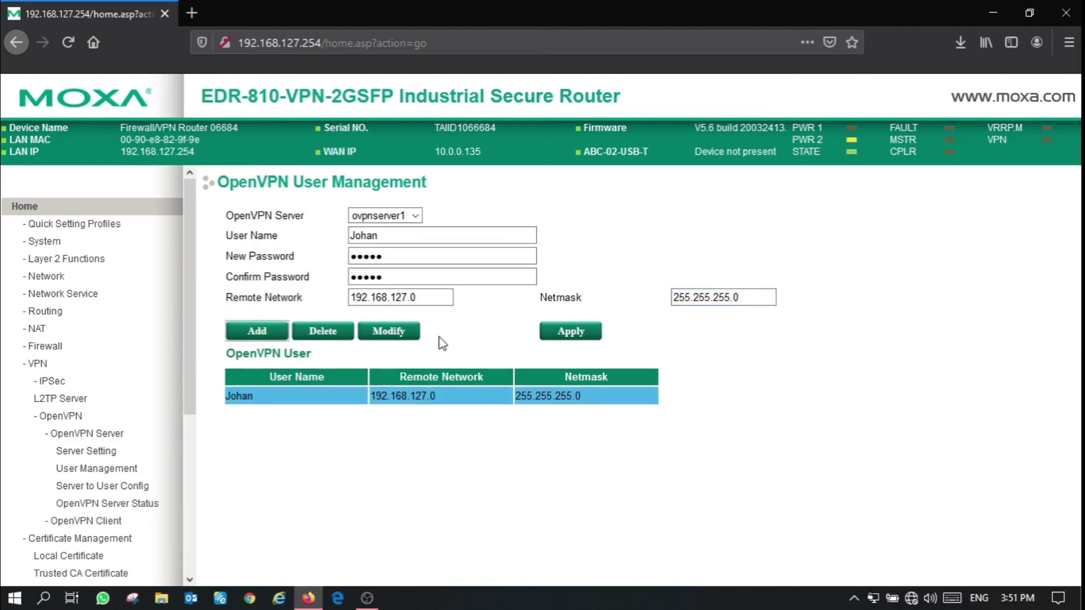
pyautogui.click(571, 338)
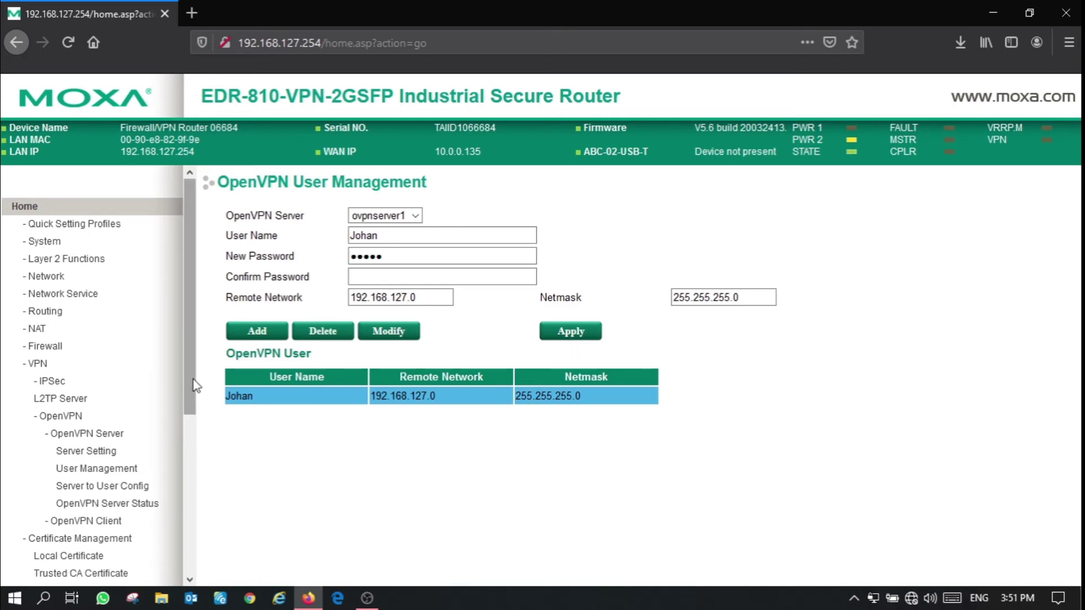
# Export and save ovpnclient.ovpn from Server to User Config, then minimize Firefox
pyautogui.click(122, 493)
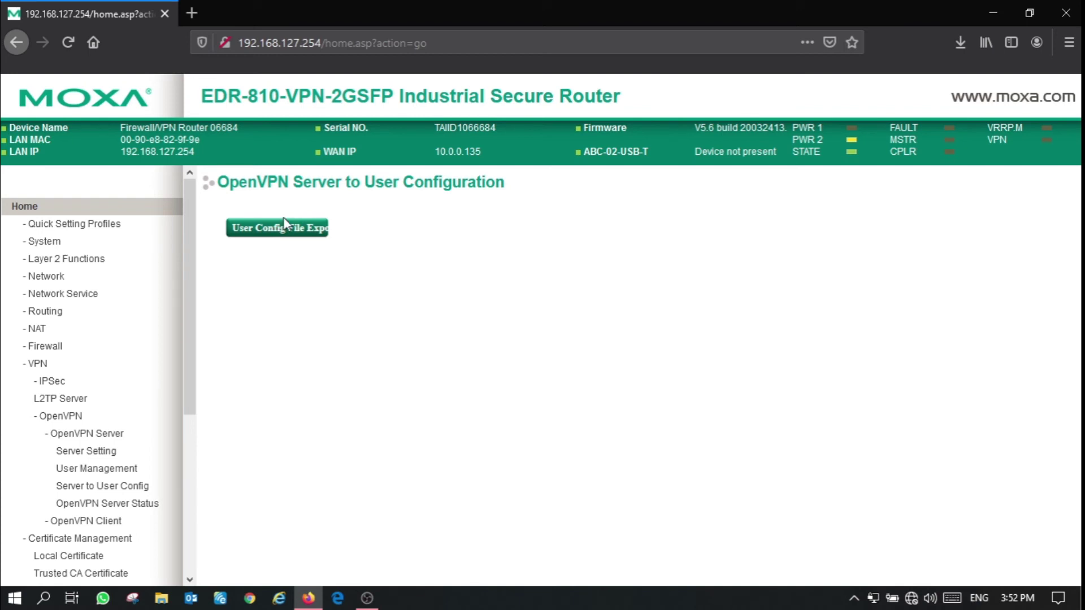
pyautogui.click(289, 237)
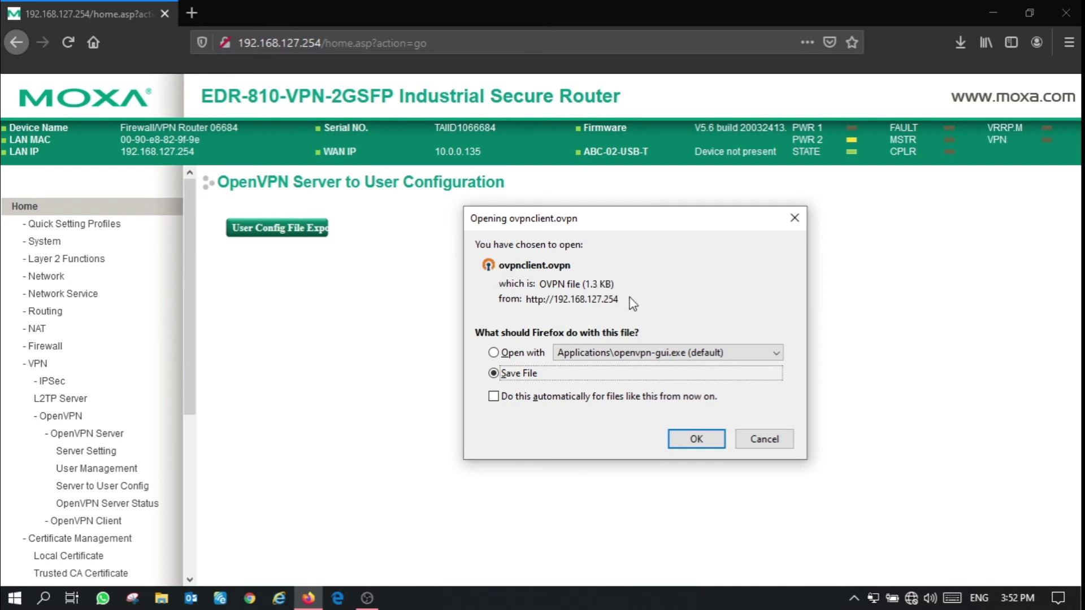
pyautogui.click(704, 440)
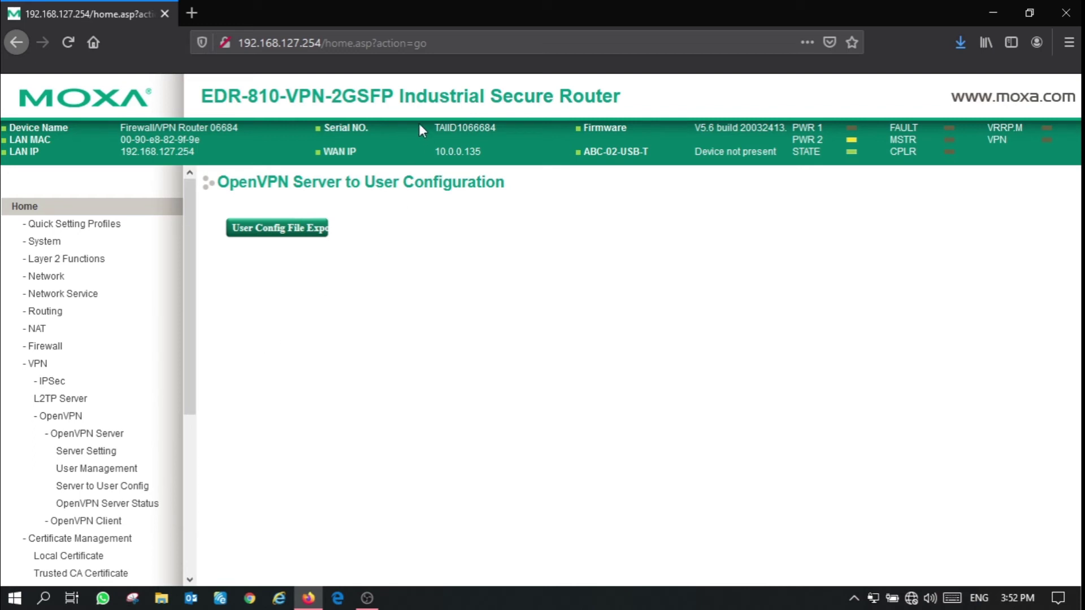
pyautogui.click(999, 13)
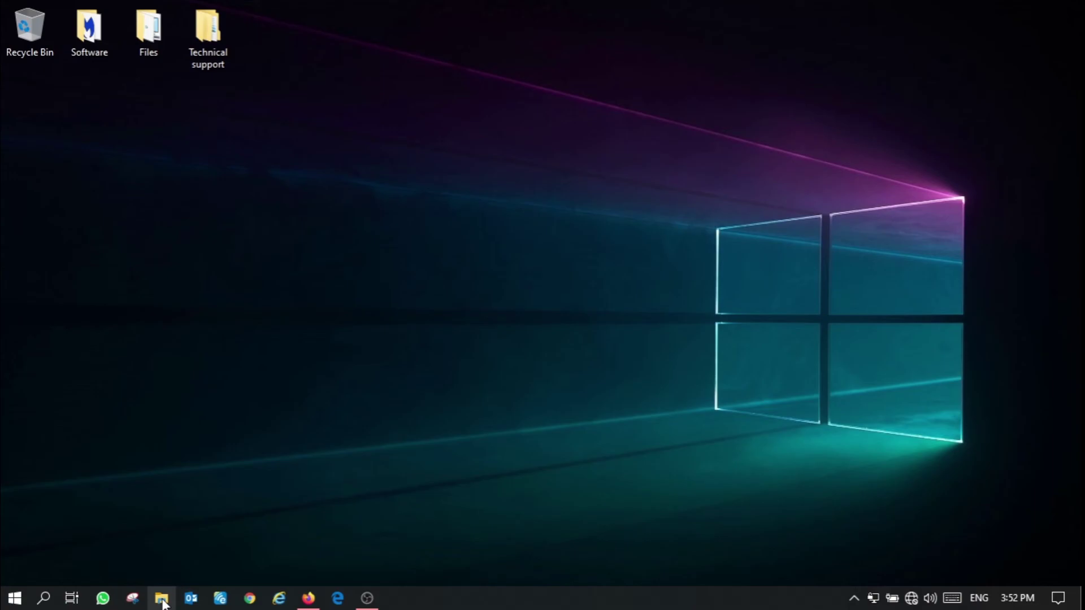
# Open File Explorer and go to the Downloads folder containing ovpnclient
pyautogui.click(162, 600)
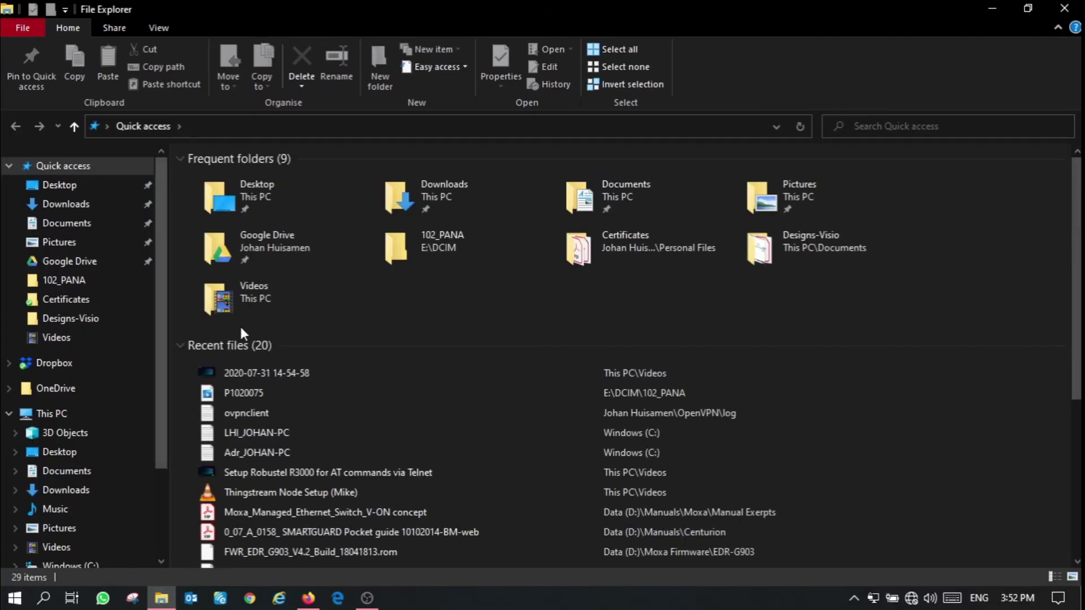
pyautogui.doubleClick(401, 197)
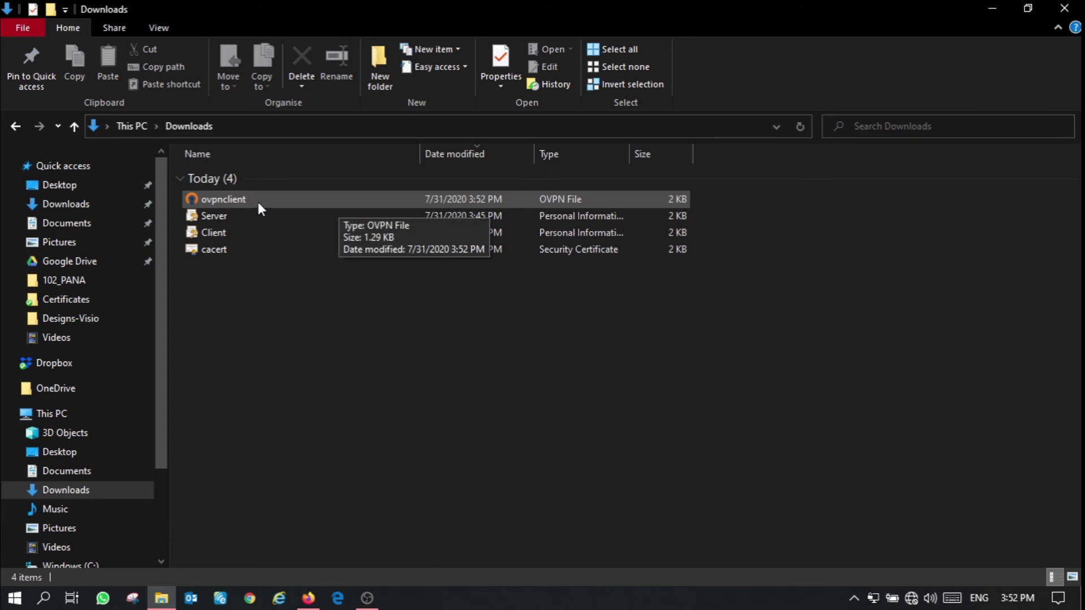
# Open ovpnclient in Notepad and enlarge the window to show its configuration
pyautogui.rightClick(236, 197)
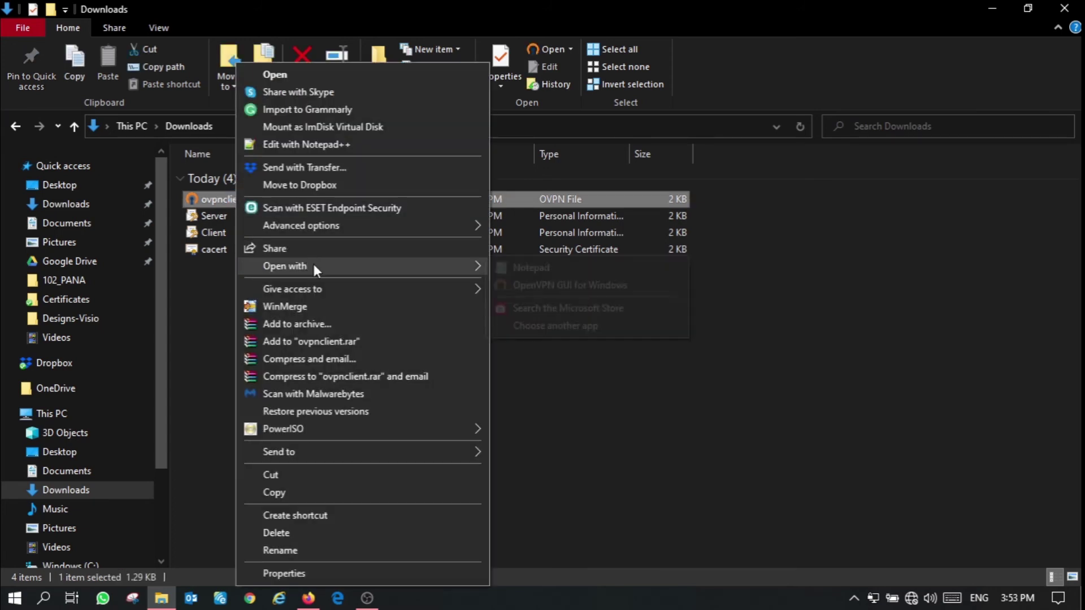
pyautogui.moveTo(313, 263)
pyautogui.click(559, 262)
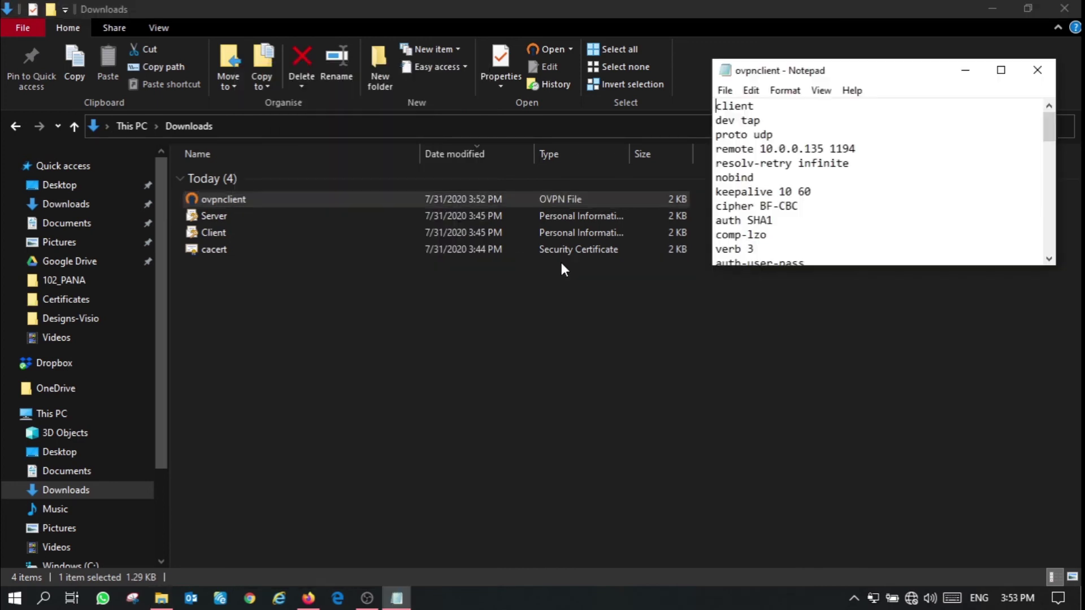
pyautogui.moveTo(880, 265); pyautogui.dragTo(892, 512)
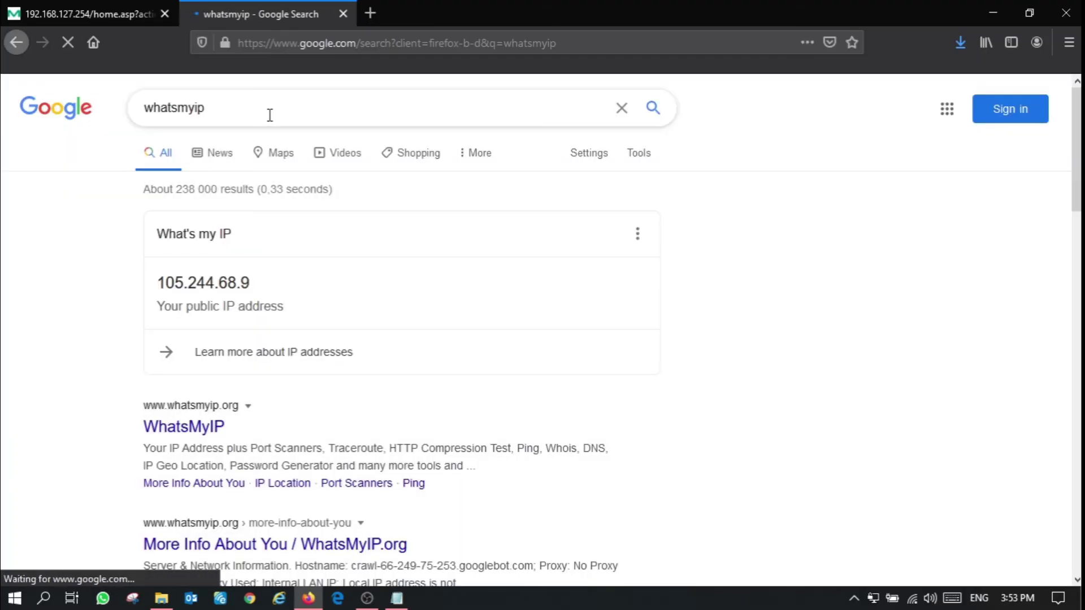
pyautogui.click(397, 599)
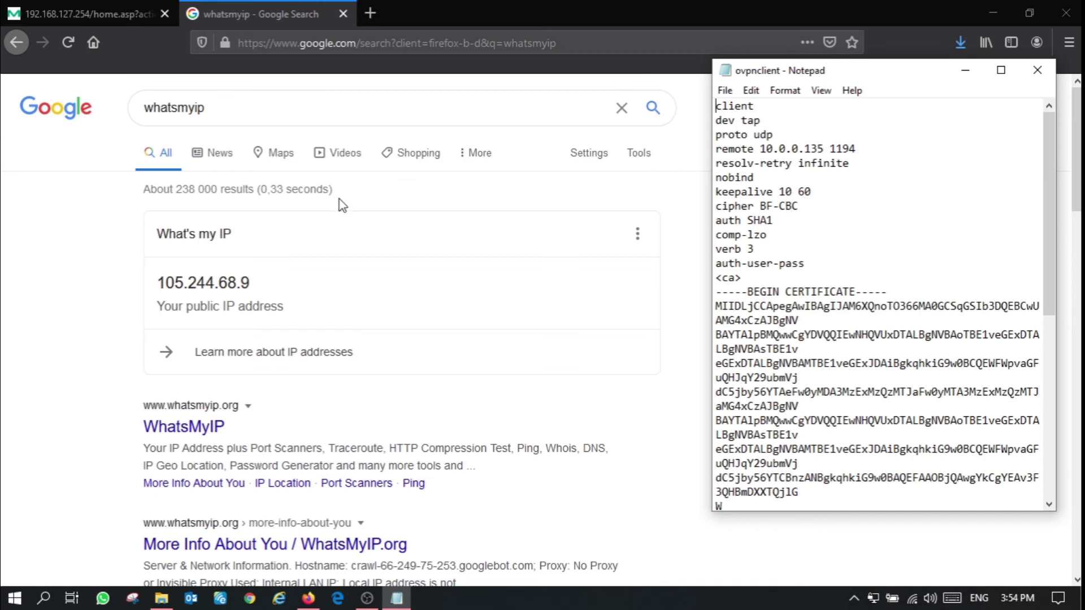
pyautogui.click(161, 282)
pyautogui.moveTo(160, 283); pyautogui.dragTo(249, 282)
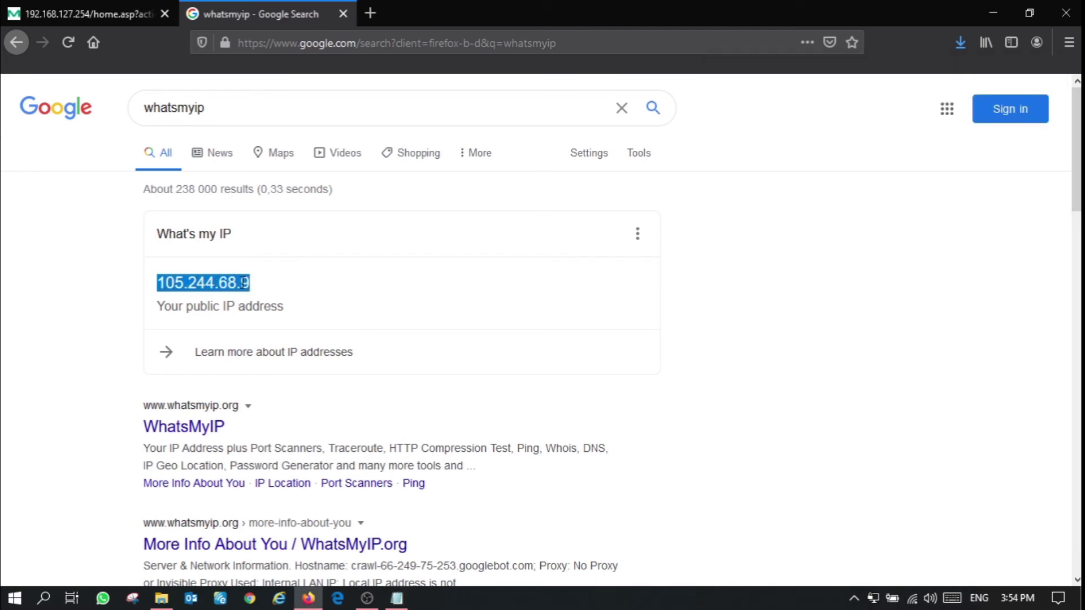
pyautogui.rightClick(243, 282)
pyautogui.click(278, 296)
pyautogui.click(398, 601)
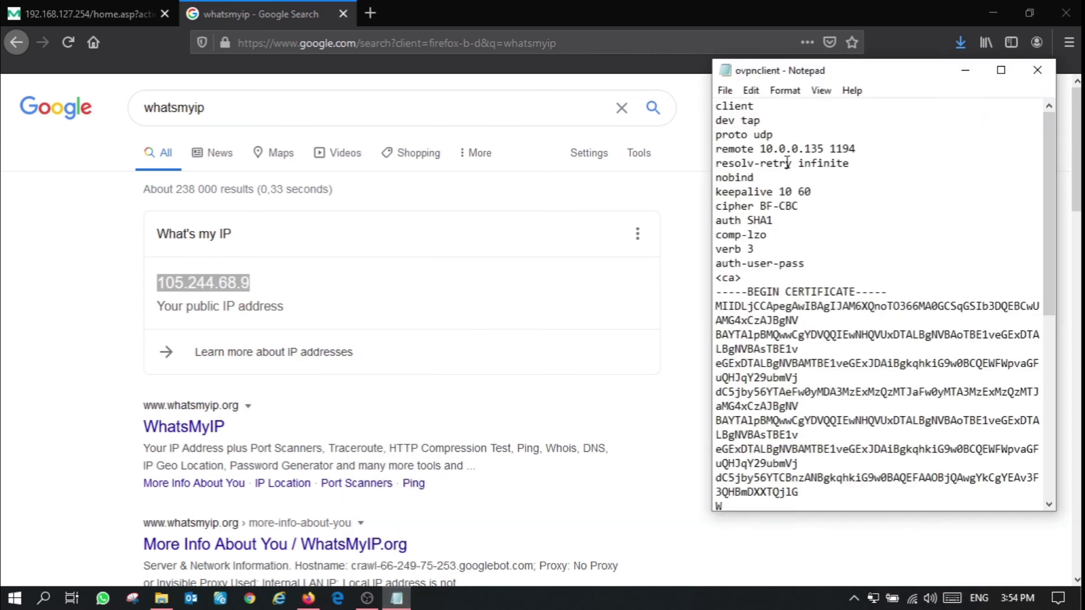
pyautogui.moveTo(760, 149); pyautogui.dragTo(824, 148)
pyautogui.rightClick(803, 151)
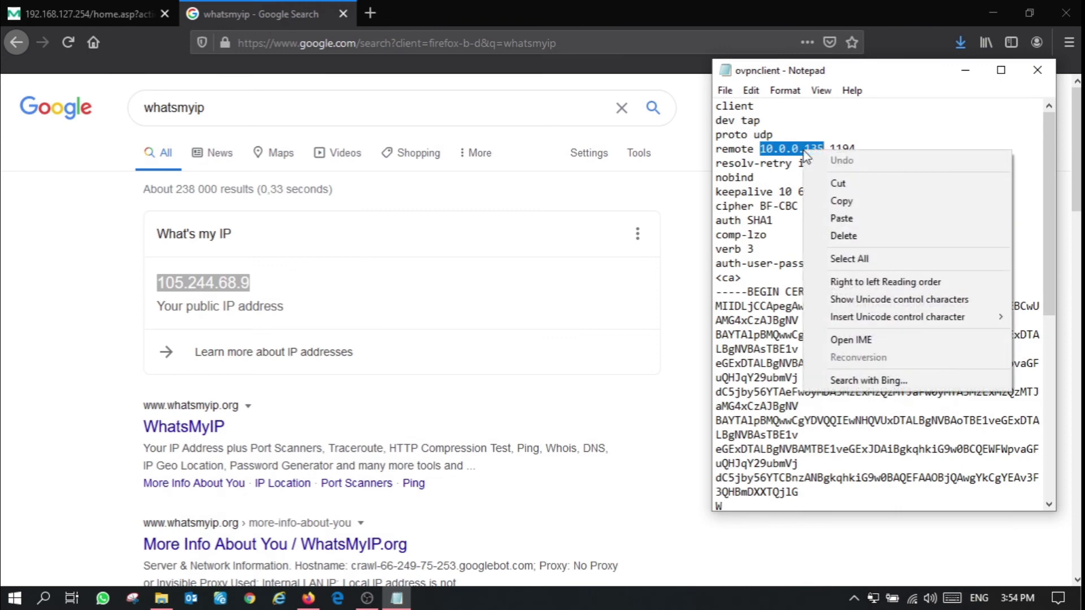
pyautogui.click(840, 218)
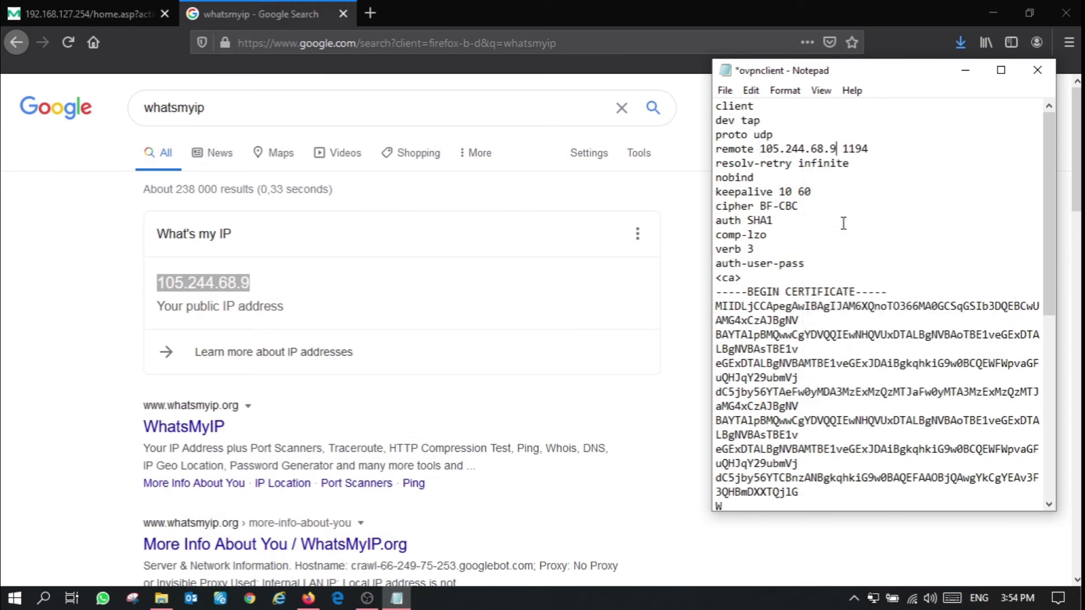
pyautogui.click(731, 92)
pyautogui.click(761, 160)
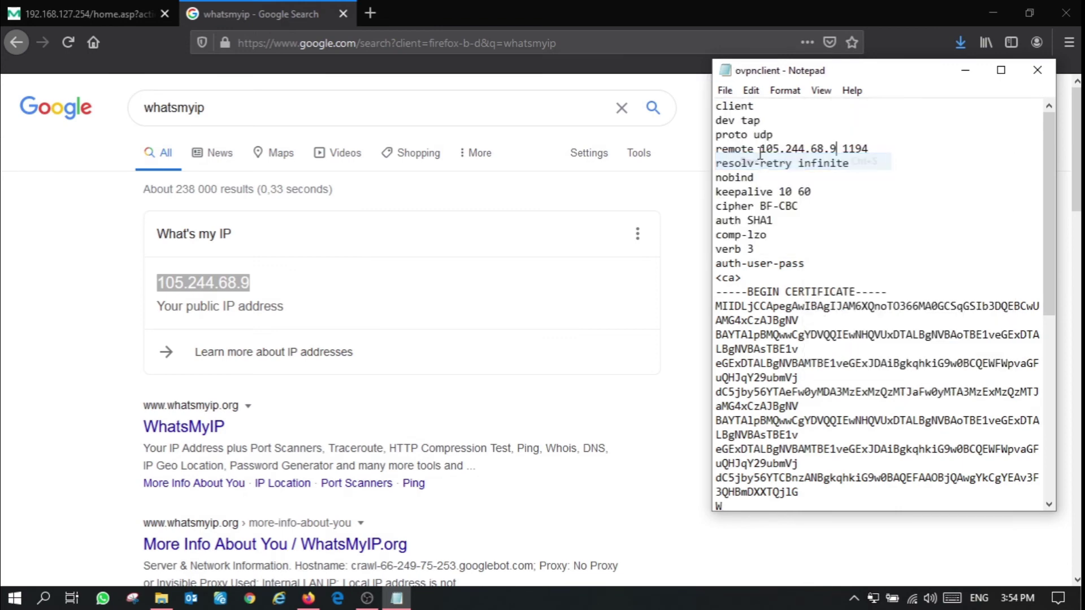
pyautogui.click(1038, 70)
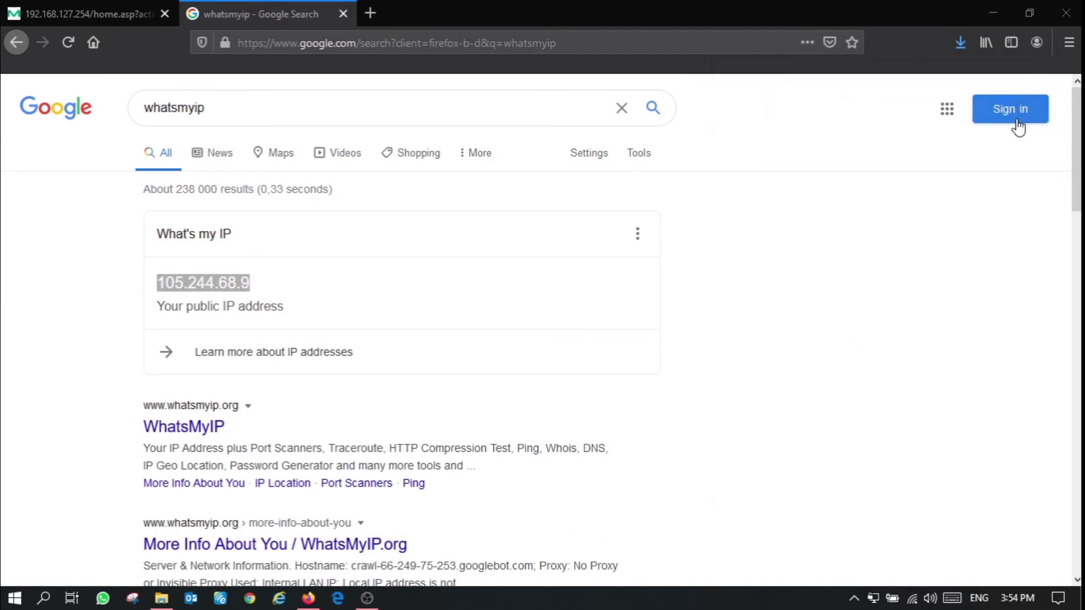
pyautogui.click(345, 12)
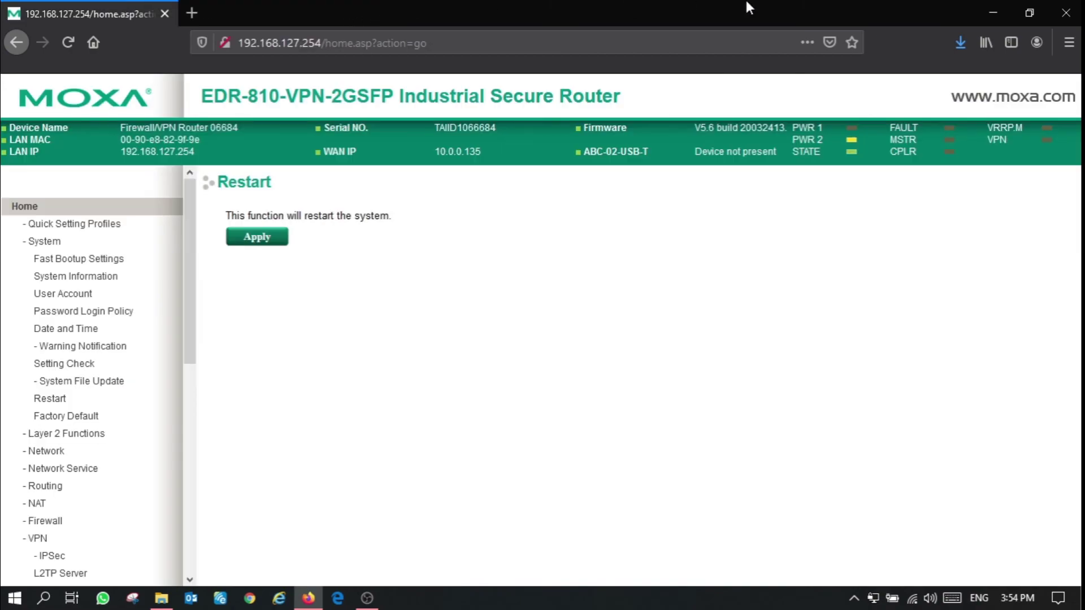
# Import the ovpnclient file from Downloads into OpenVPN GUI and confirm the success message
pyautogui.click(1002, 11)
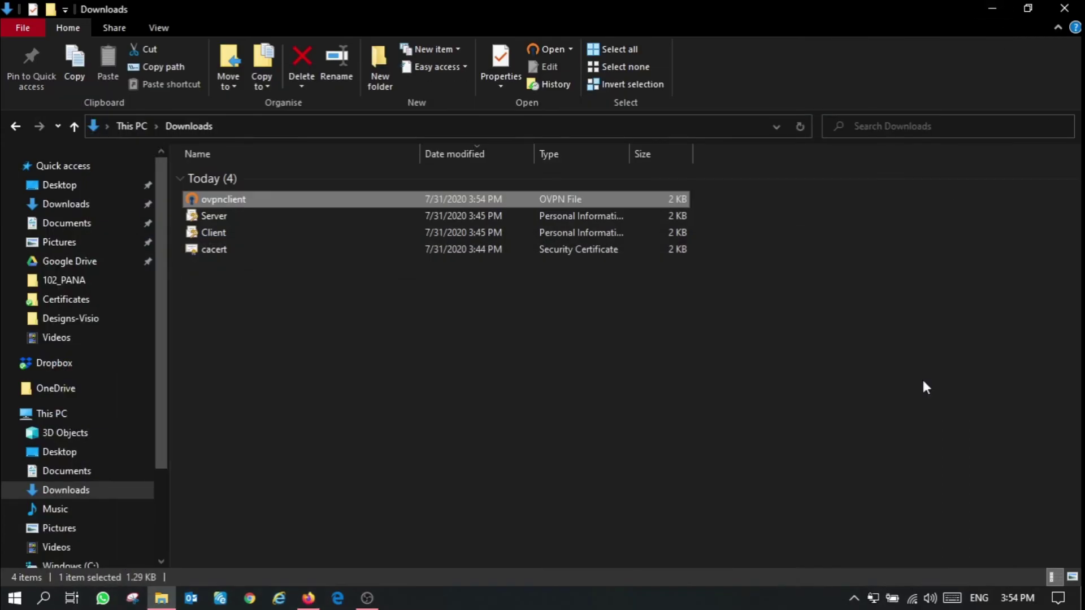
pyautogui.rightClick(872, 600)
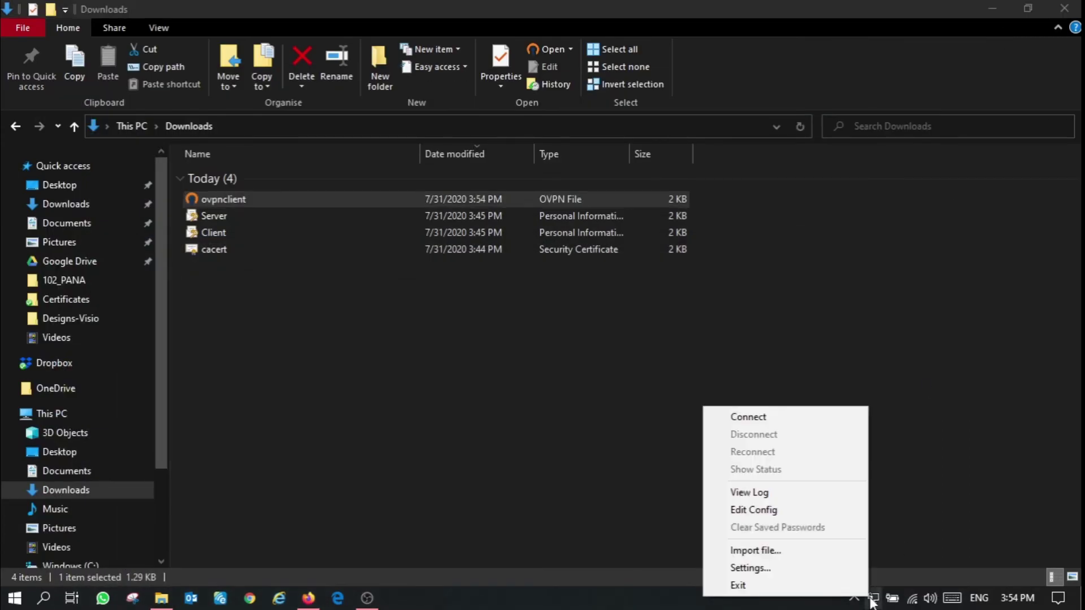
pyautogui.click(764, 554)
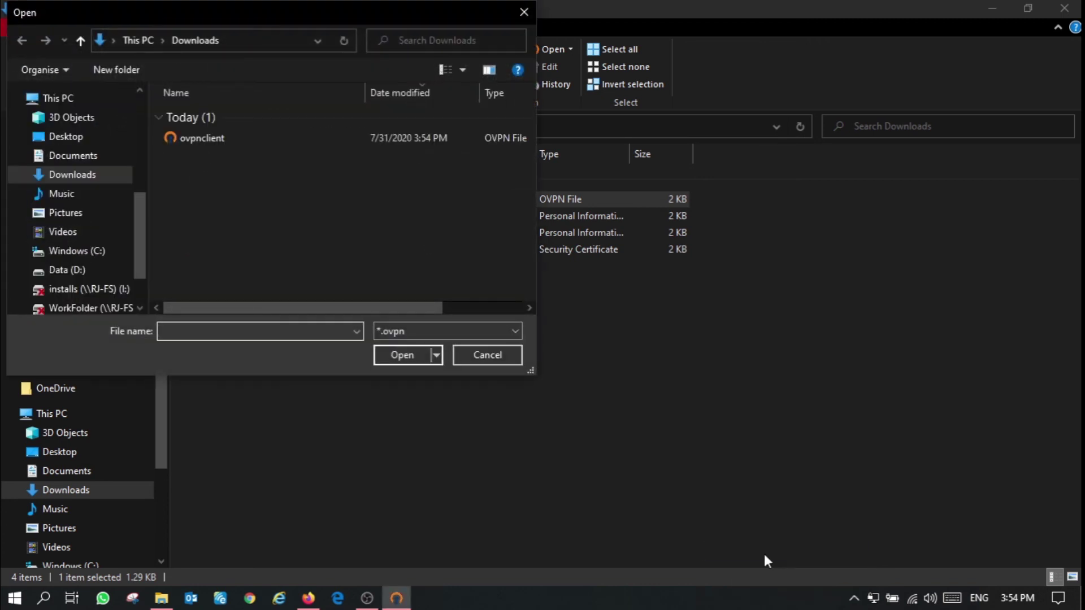
pyautogui.click(192, 144)
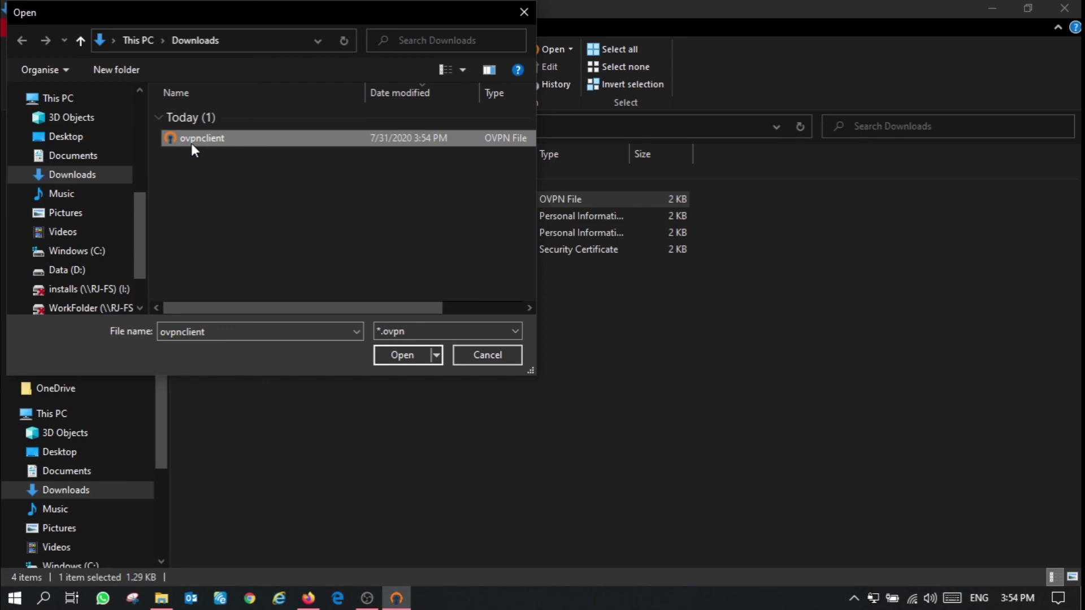
pyautogui.click(416, 360)
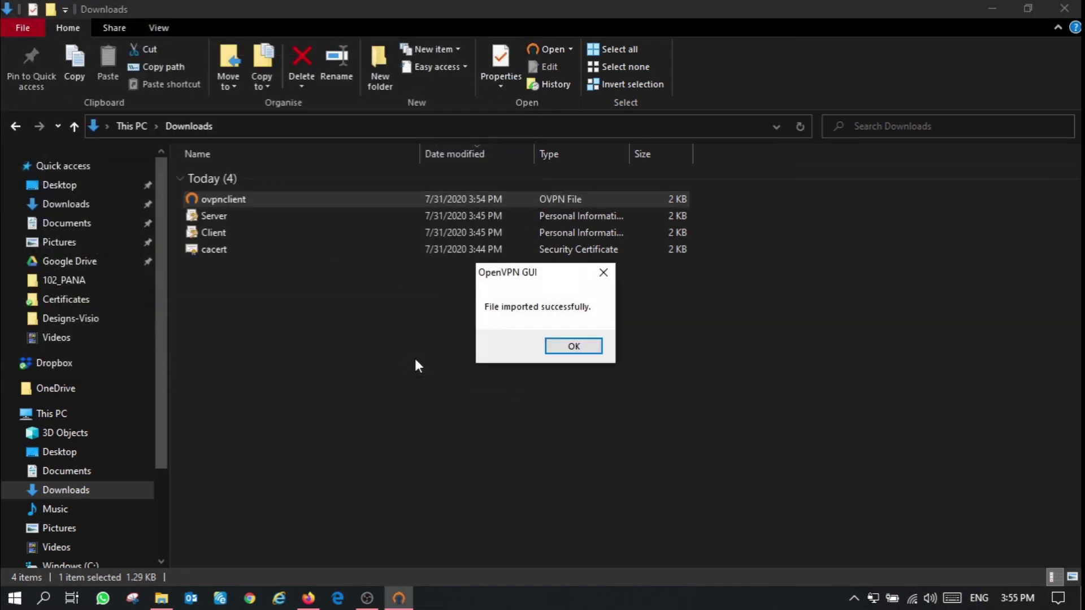
pyautogui.click(570, 350)
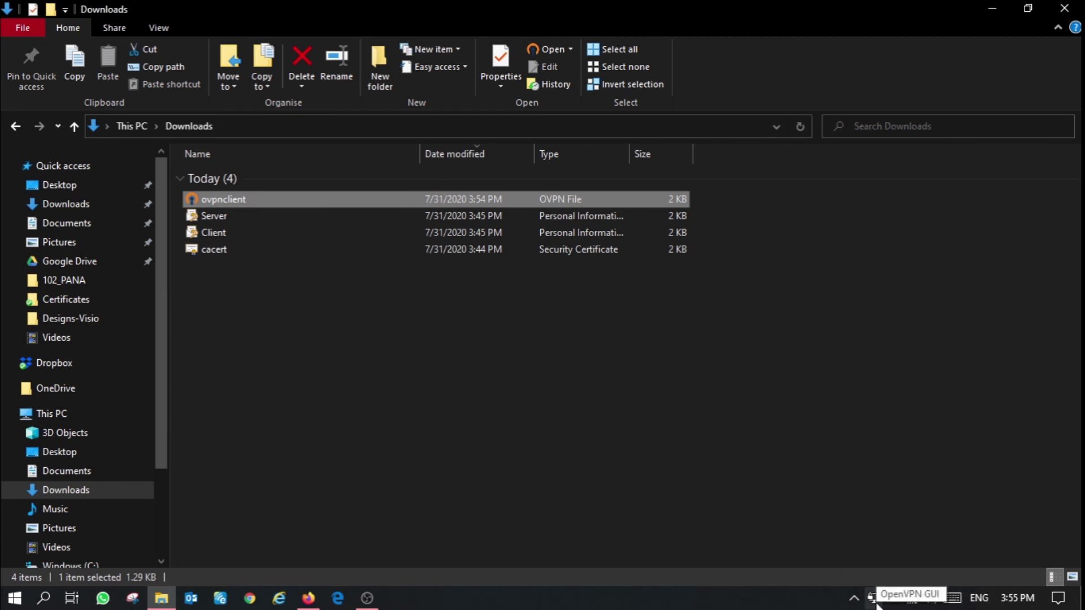
pyautogui.click(913, 600)
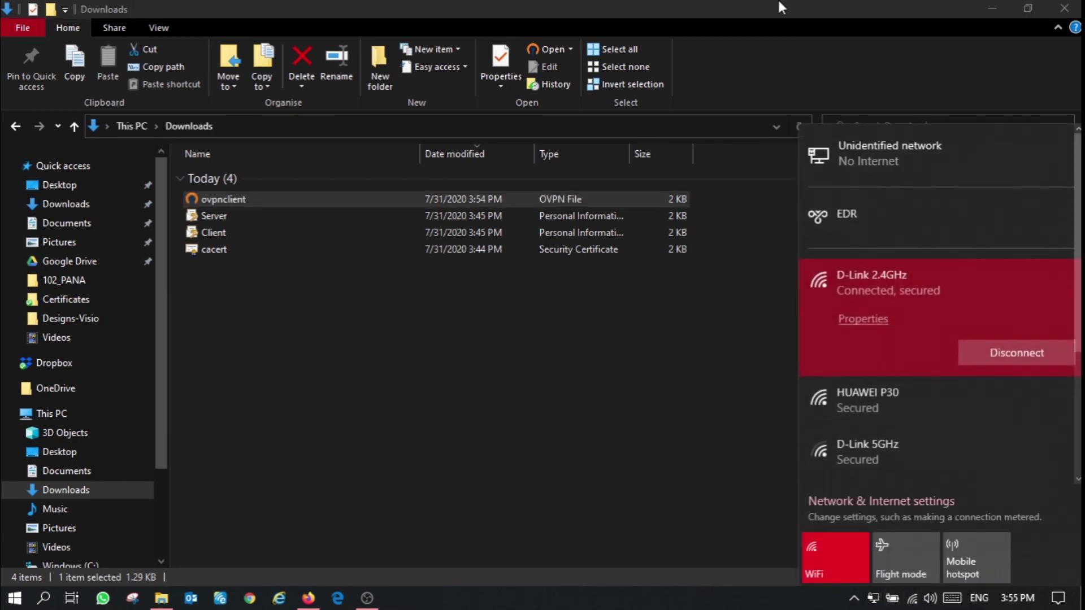
# Connect the computer's Wi-Fi to the HUAWEI P30 network
pyautogui.click(932, 416)
pyautogui.click(1008, 404)
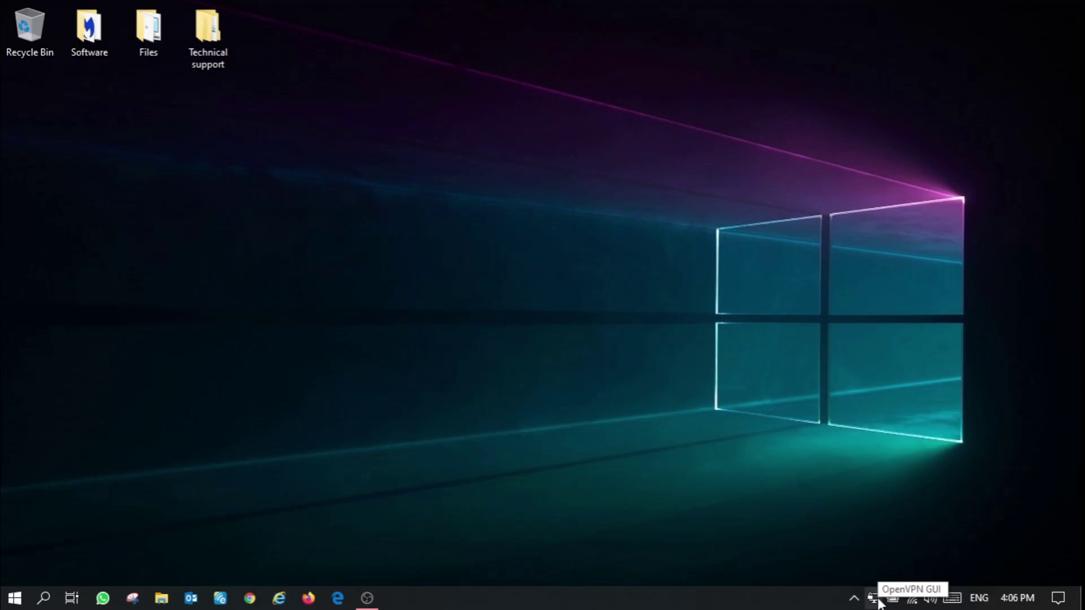
# Connect the ovpnclient profile from the OpenVPN tray menu, then launch Firefox
pyautogui.rightClick(876, 600)
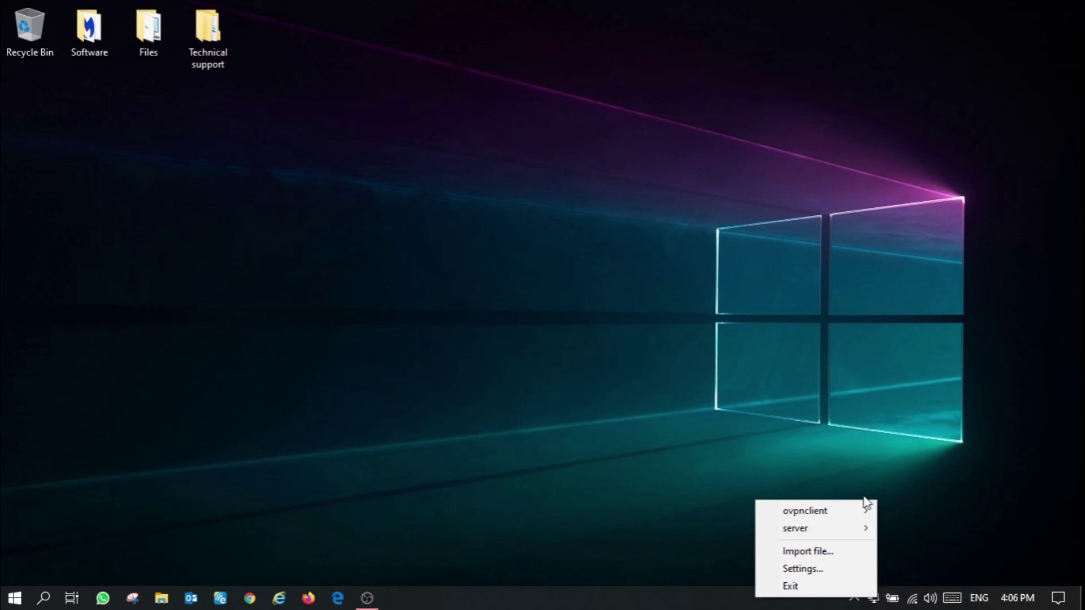
pyautogui.moveTo(849, 505)
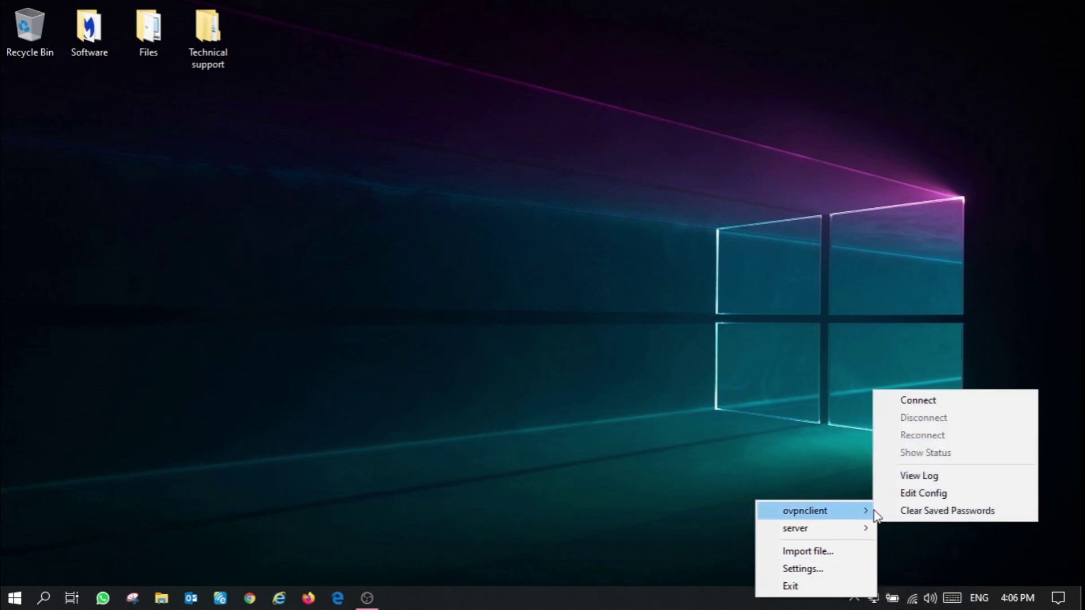
pyautogui.click(925, 404)
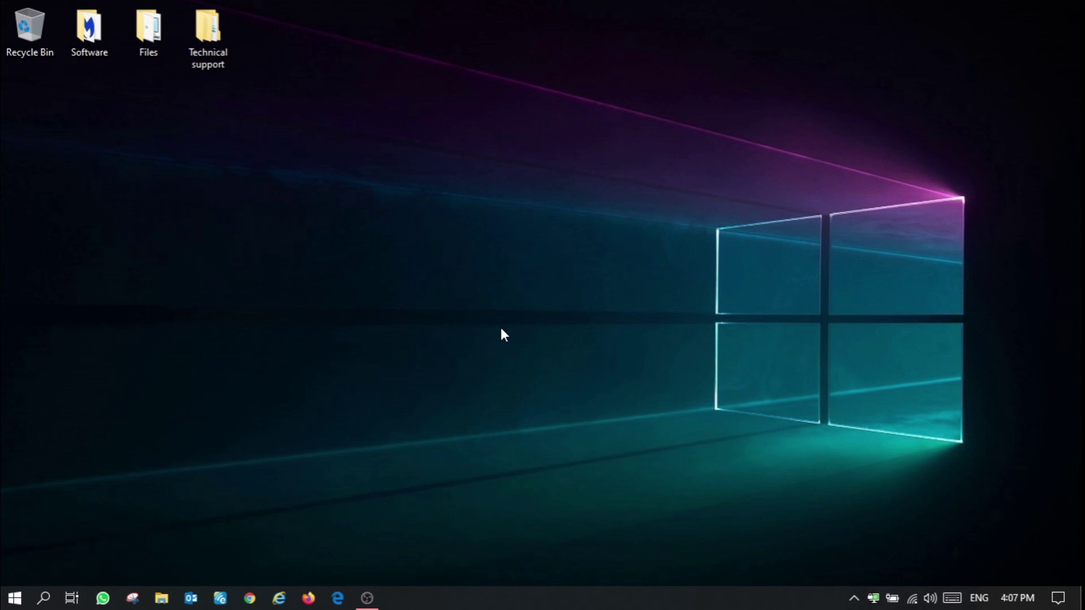
pyautogui.click(308, 598)
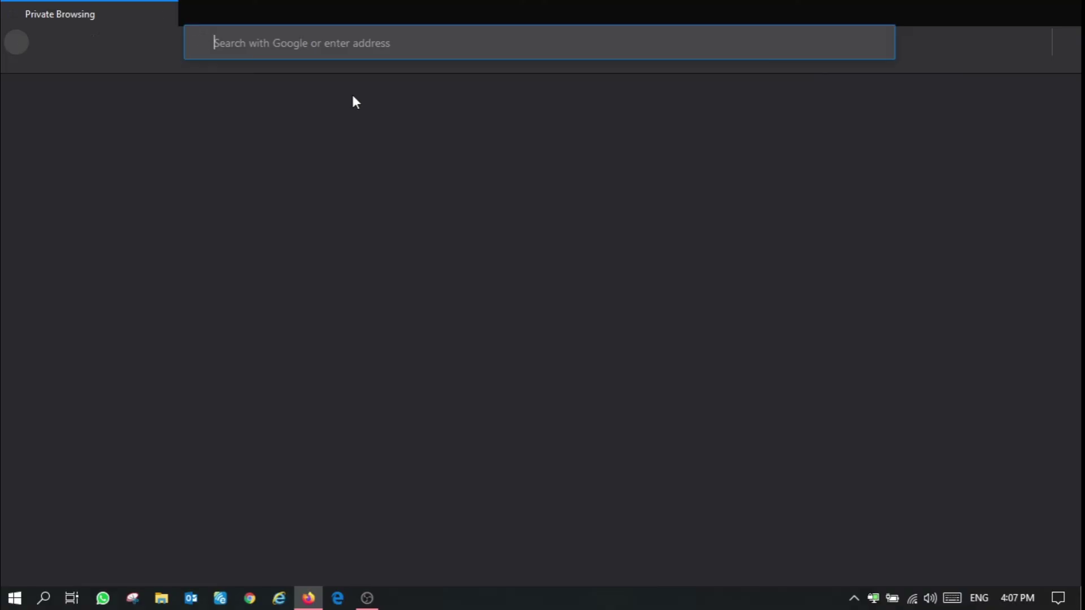
# Load 192.168.127.254 in Firefox to reach the Moxa login page over the VPN
pyautogui.write('19')
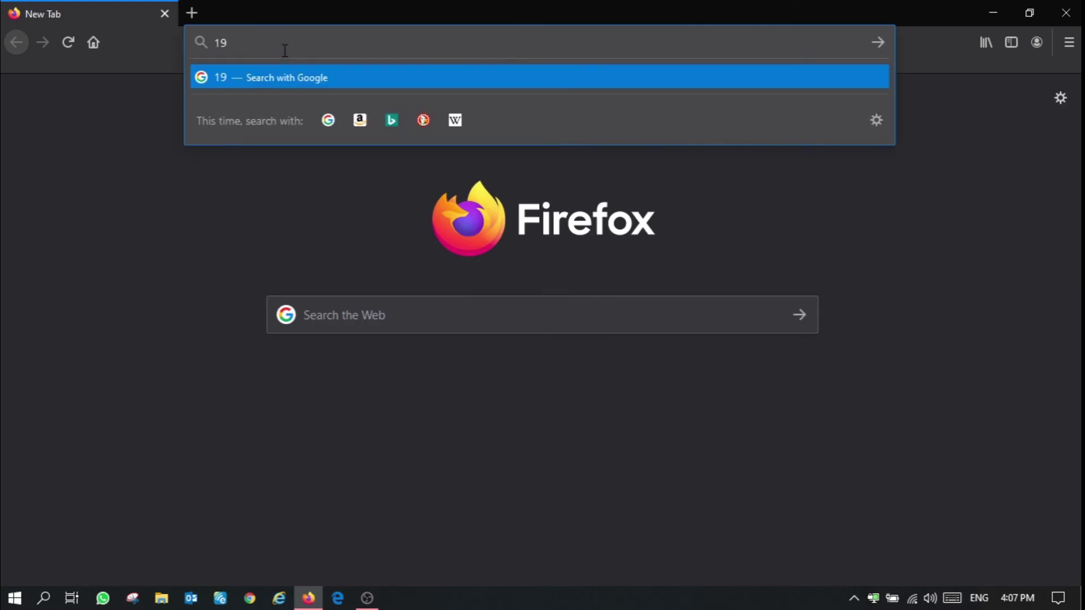
pyautogui.write('2.168')
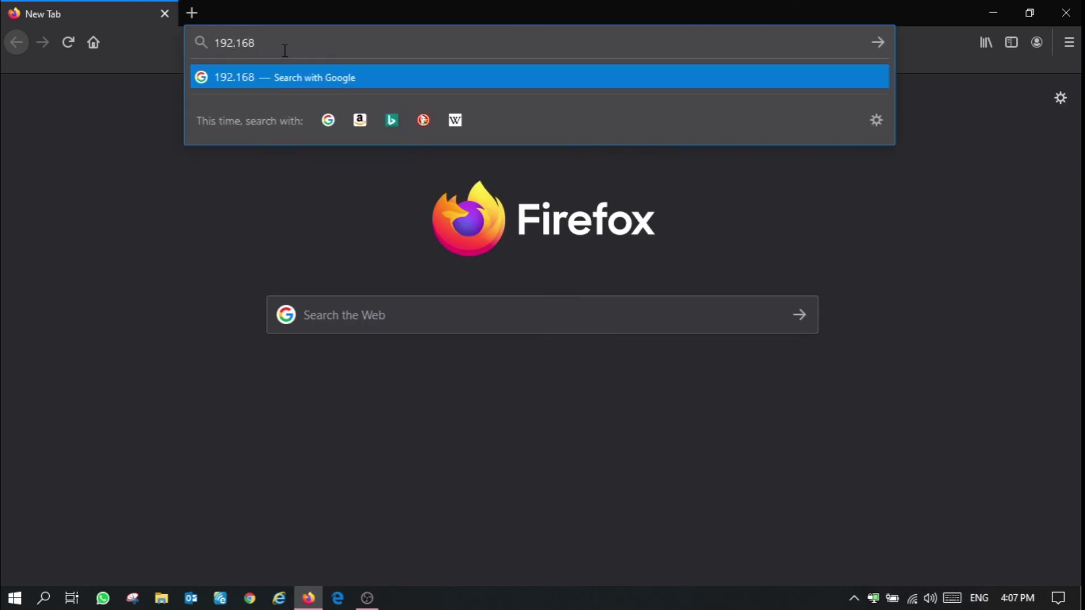
pyautogui.write('.12')
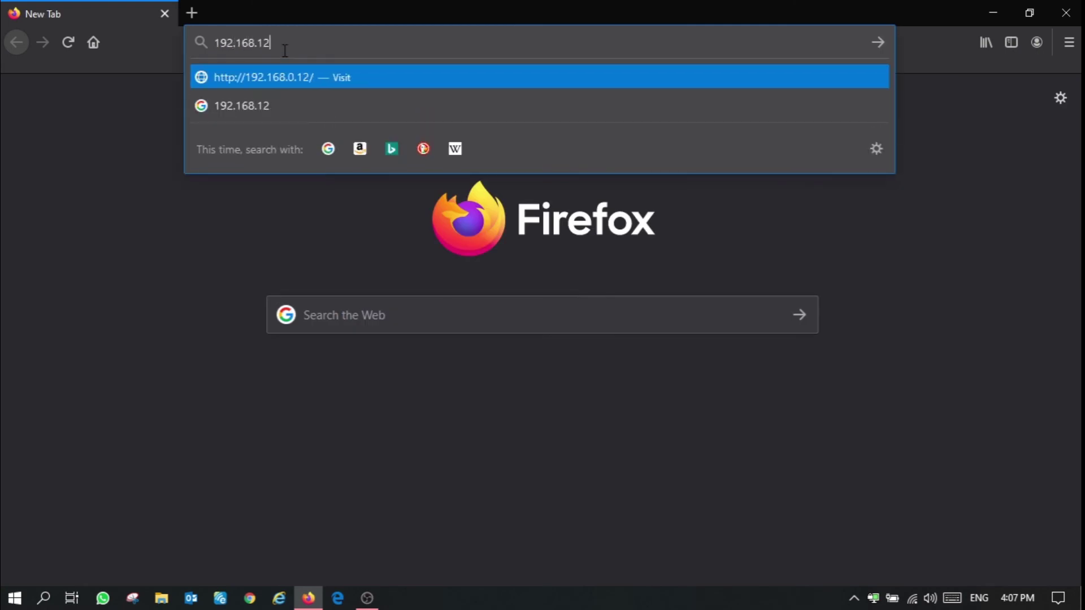
pyautogui.write('7.254')
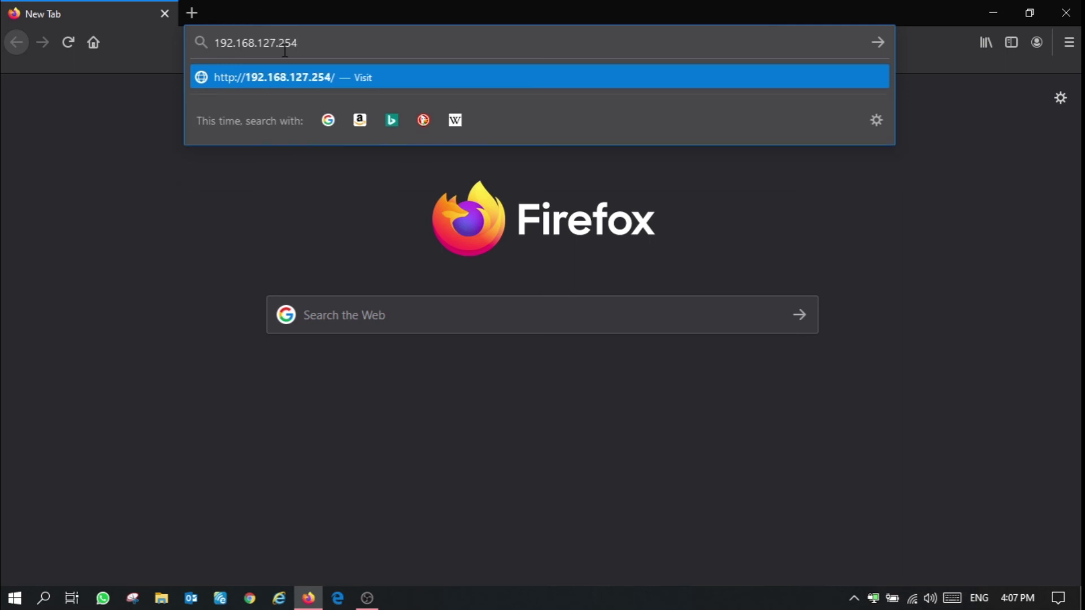
pyautogui.press('Return')
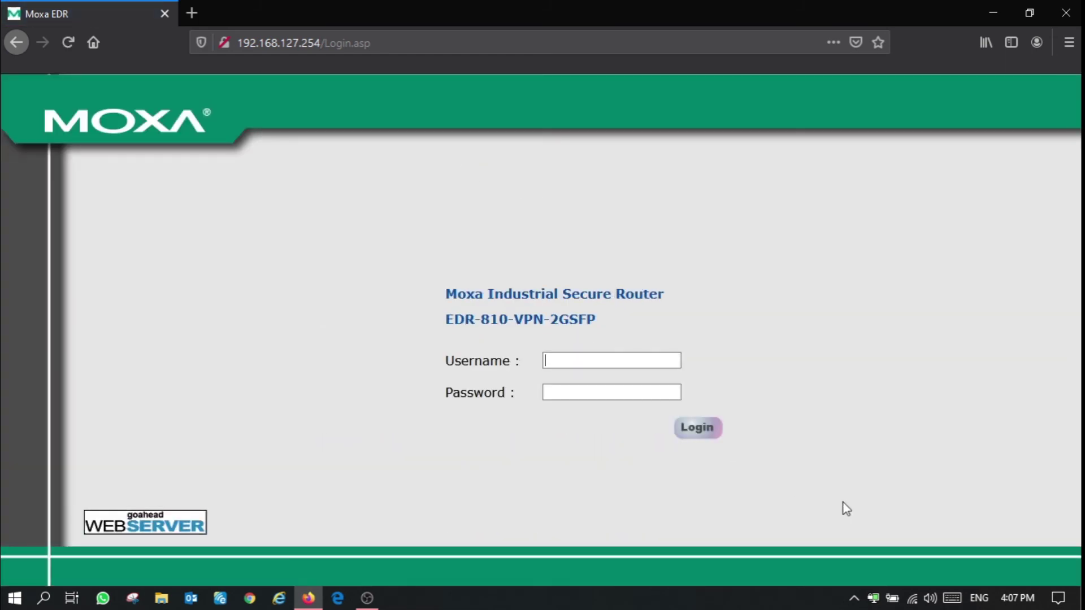
pyautogui.moveTo(914, 600)
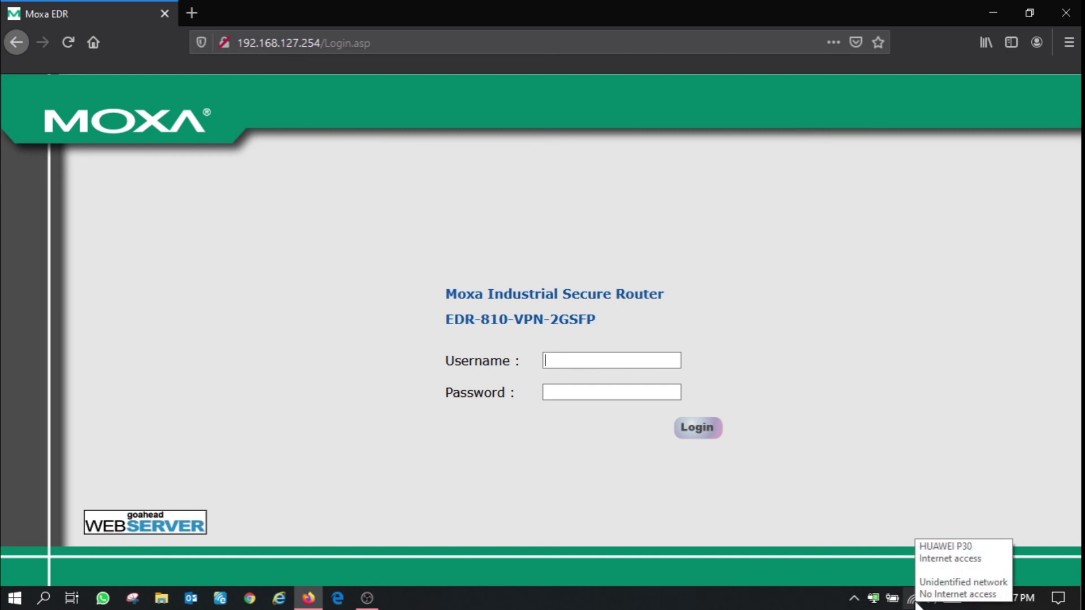
pyautogui.rightClick(914, 601)
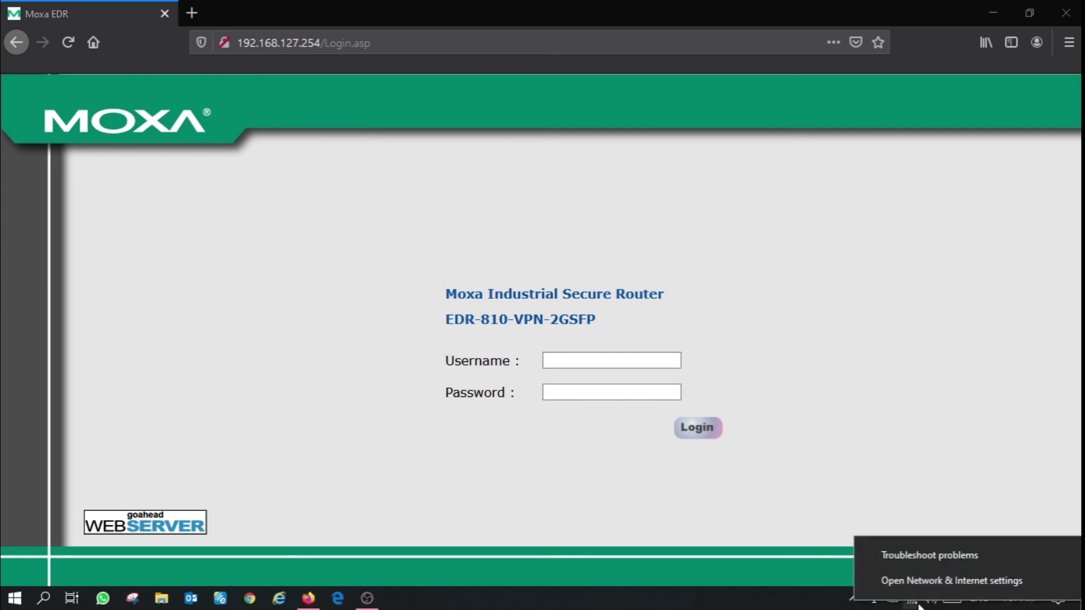
# Confirm both Ethernet adapters show Not connected in Network settings, then close Settings and Firefox
pyautogui.press('Escape')
pyautogui.click(915, 604)
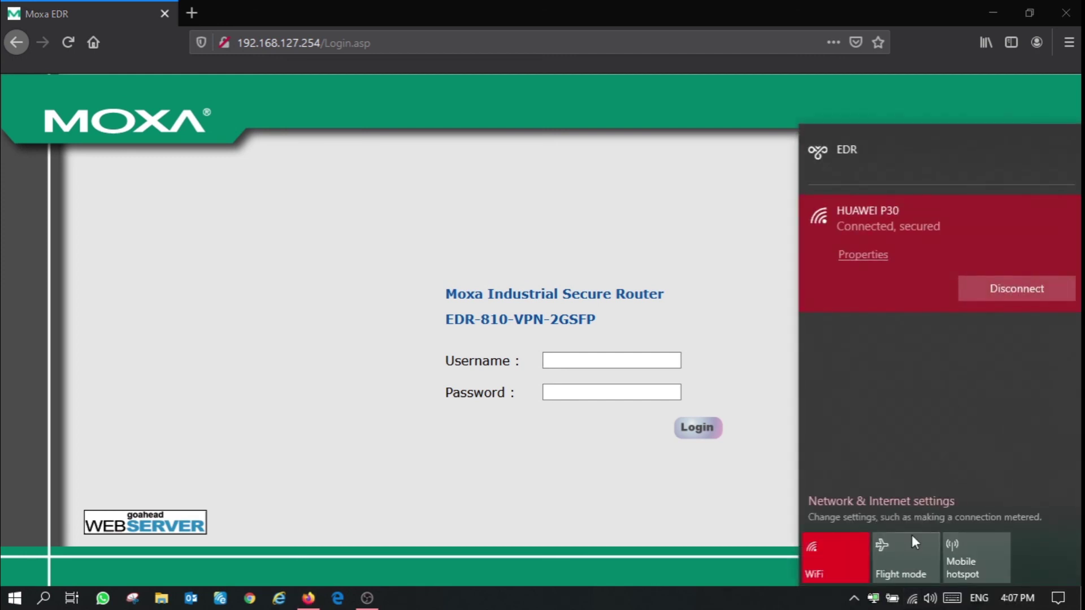
pyautogui.click(889, 503)
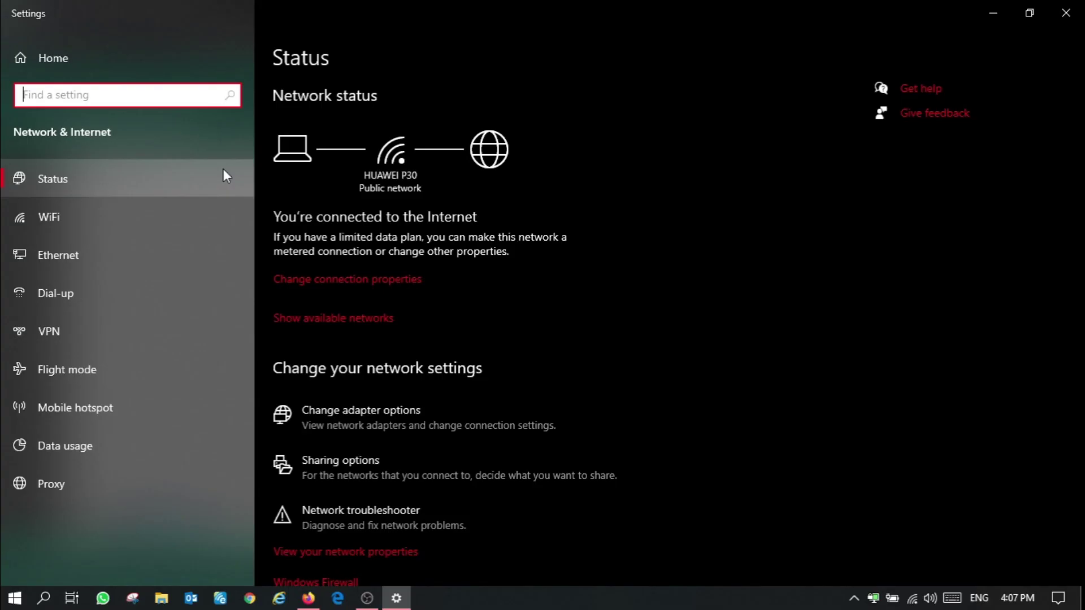
pyautogui.click(116, 261)
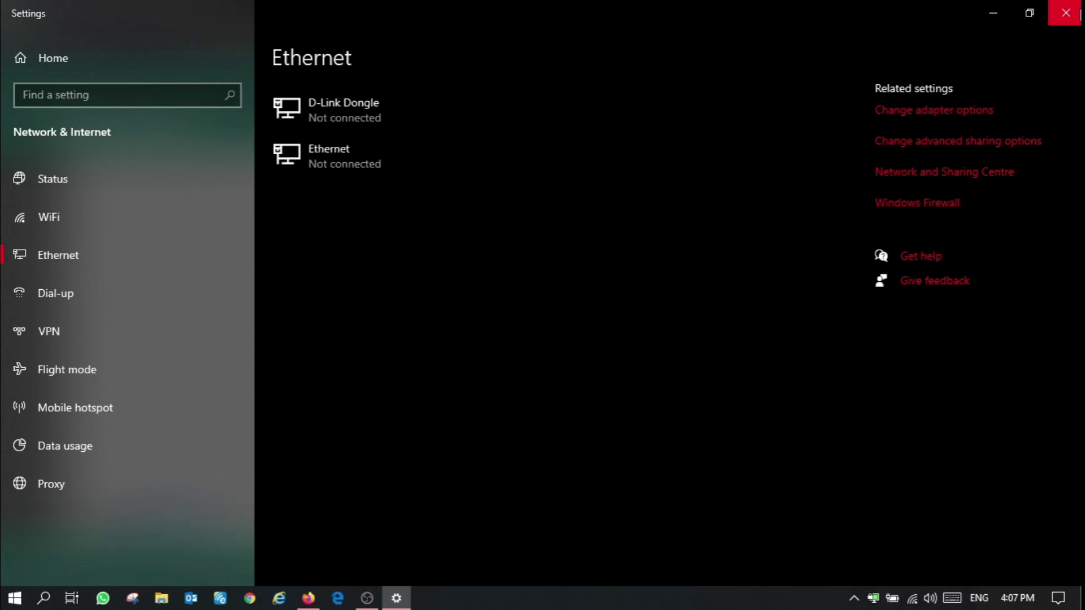
pyautogui.click(1079, 13)
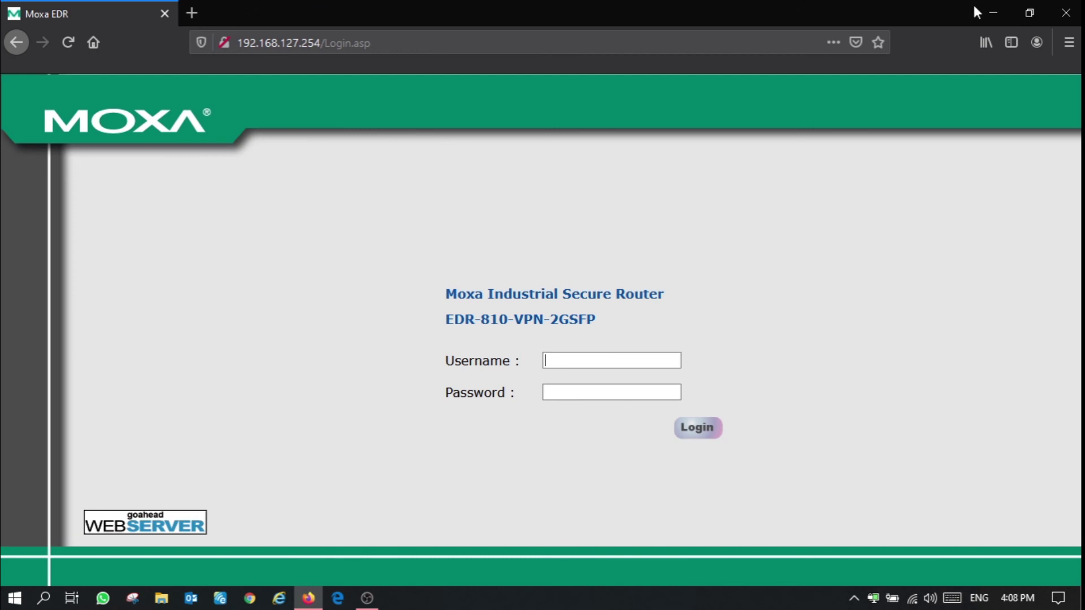
pyautogui.click(1075, 15)
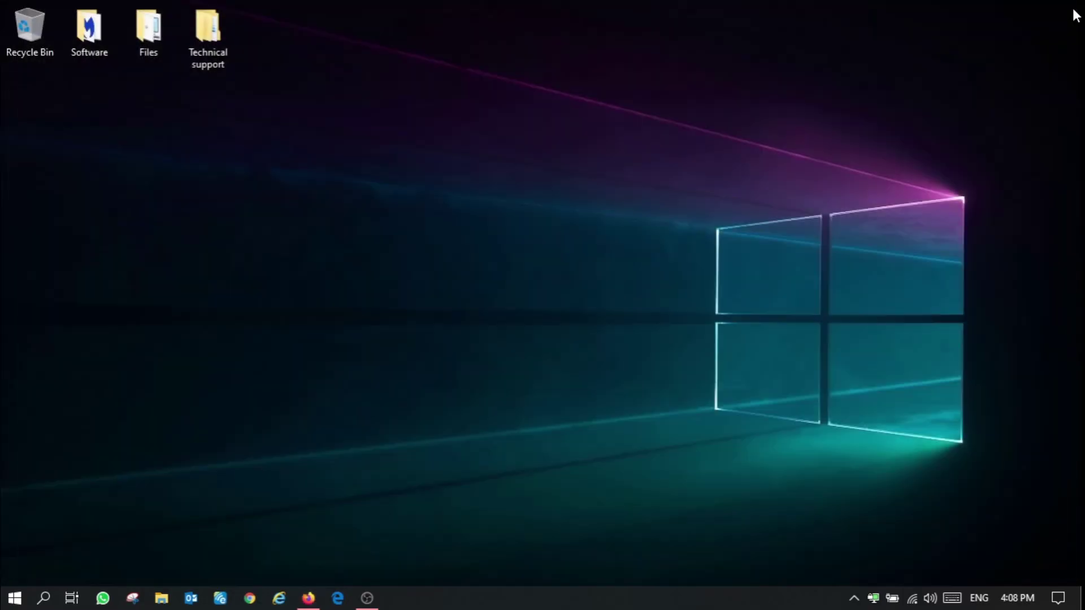